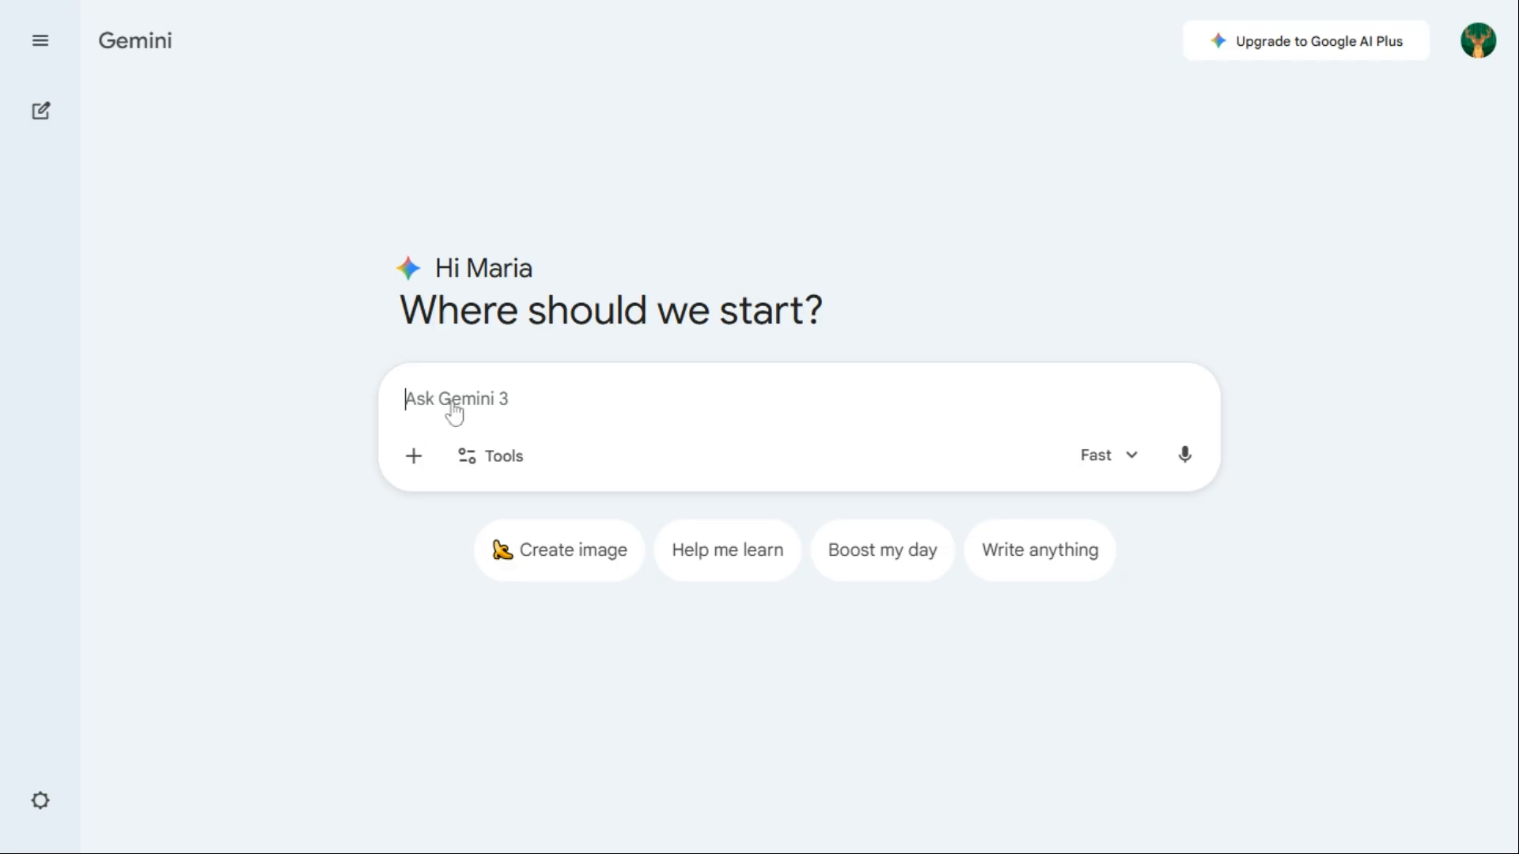
Submit the pasted presentation storyboard prompt with the task's slide count changed to "15 slide", and stop the response
{"action": "key", "text": "ctrl+v"}
{"action": "scroll", "coordinate": [767, 399], "scroll_direction": "up", "scroll_amount": 3}
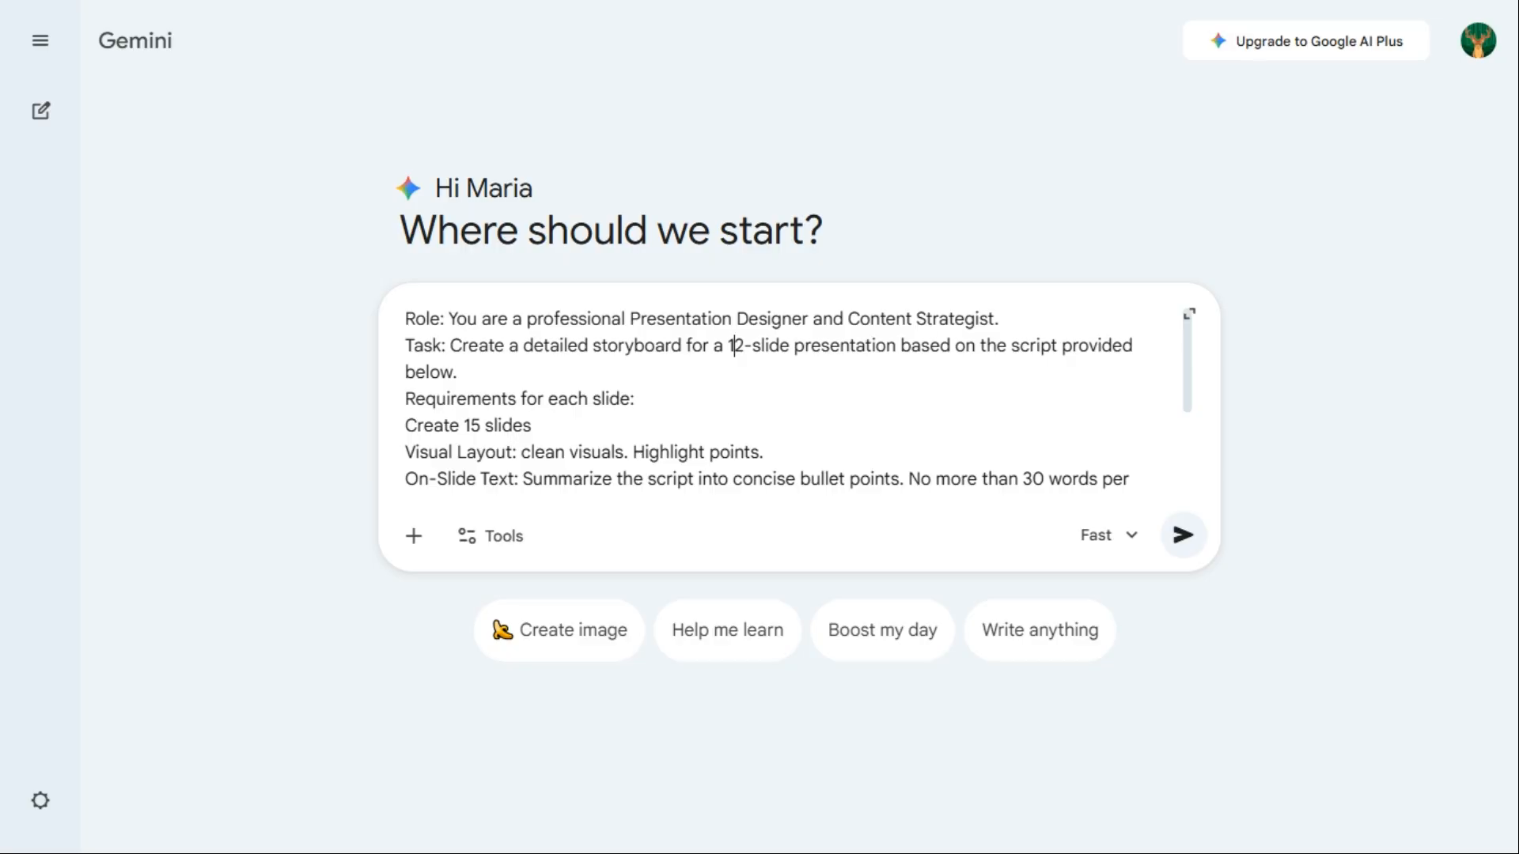
{"action": "key", "text": "BackSpace"}
{"action": "key", "text": "BackSpace"}
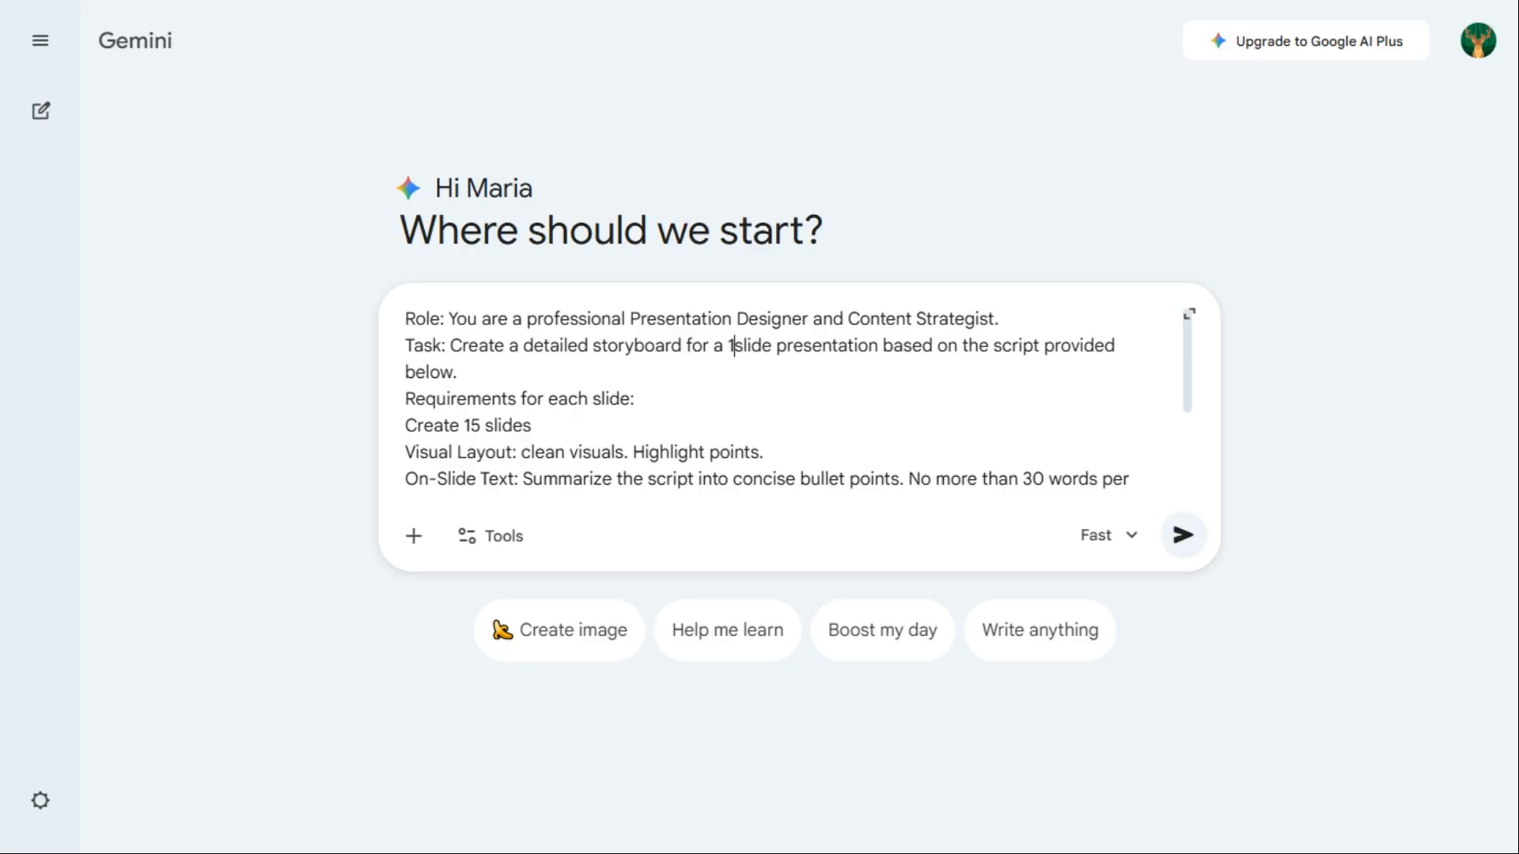
{"action": "type", "text": "5 "}
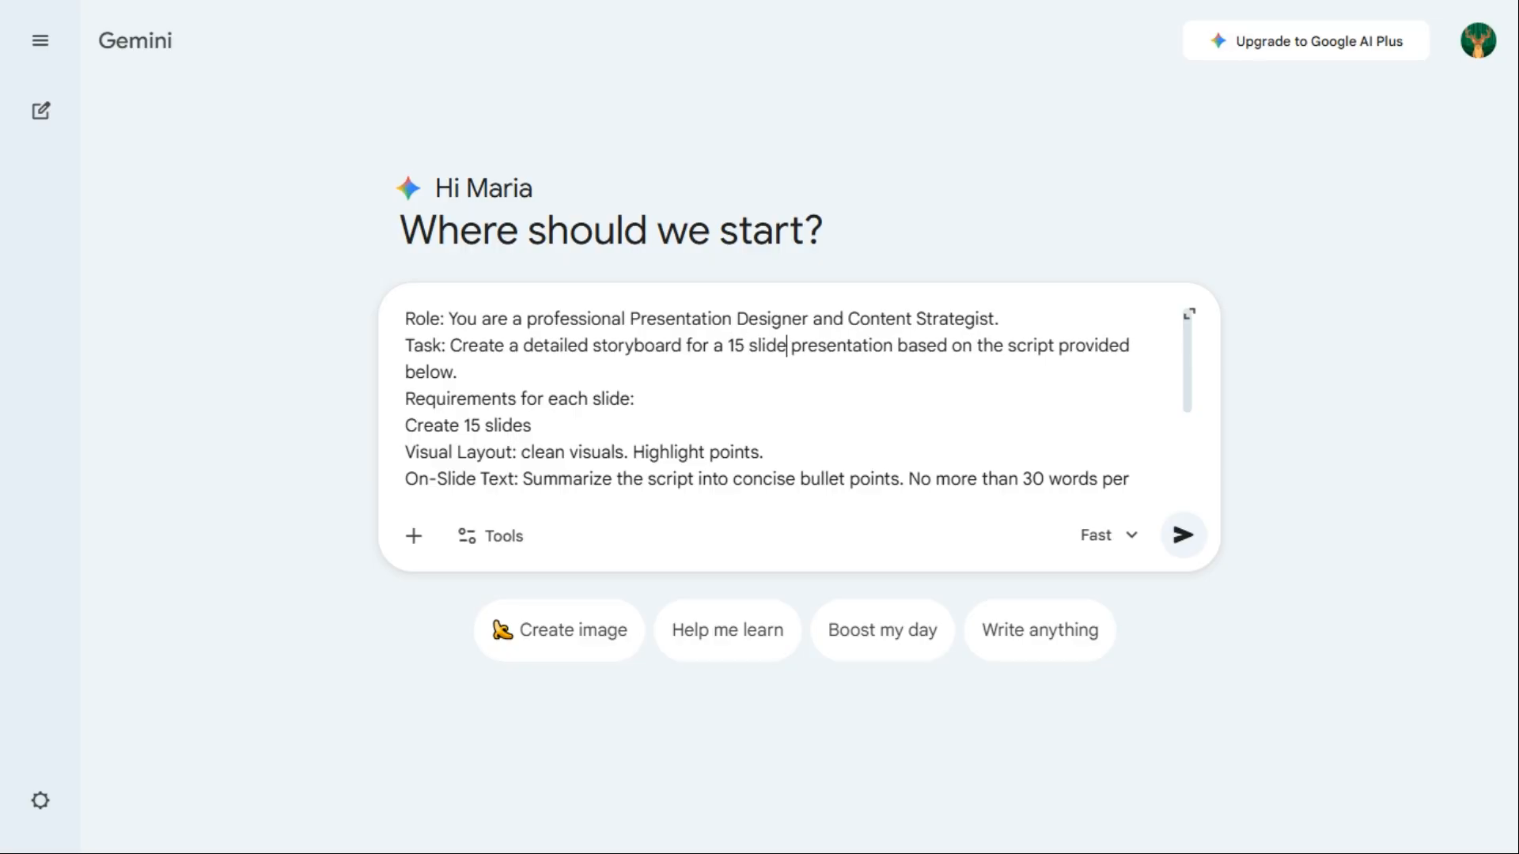
{"action": "type", "text": "s"}
{"action": "key", "text": "BackSpace"}
{"action": "key", "text": "Return"}
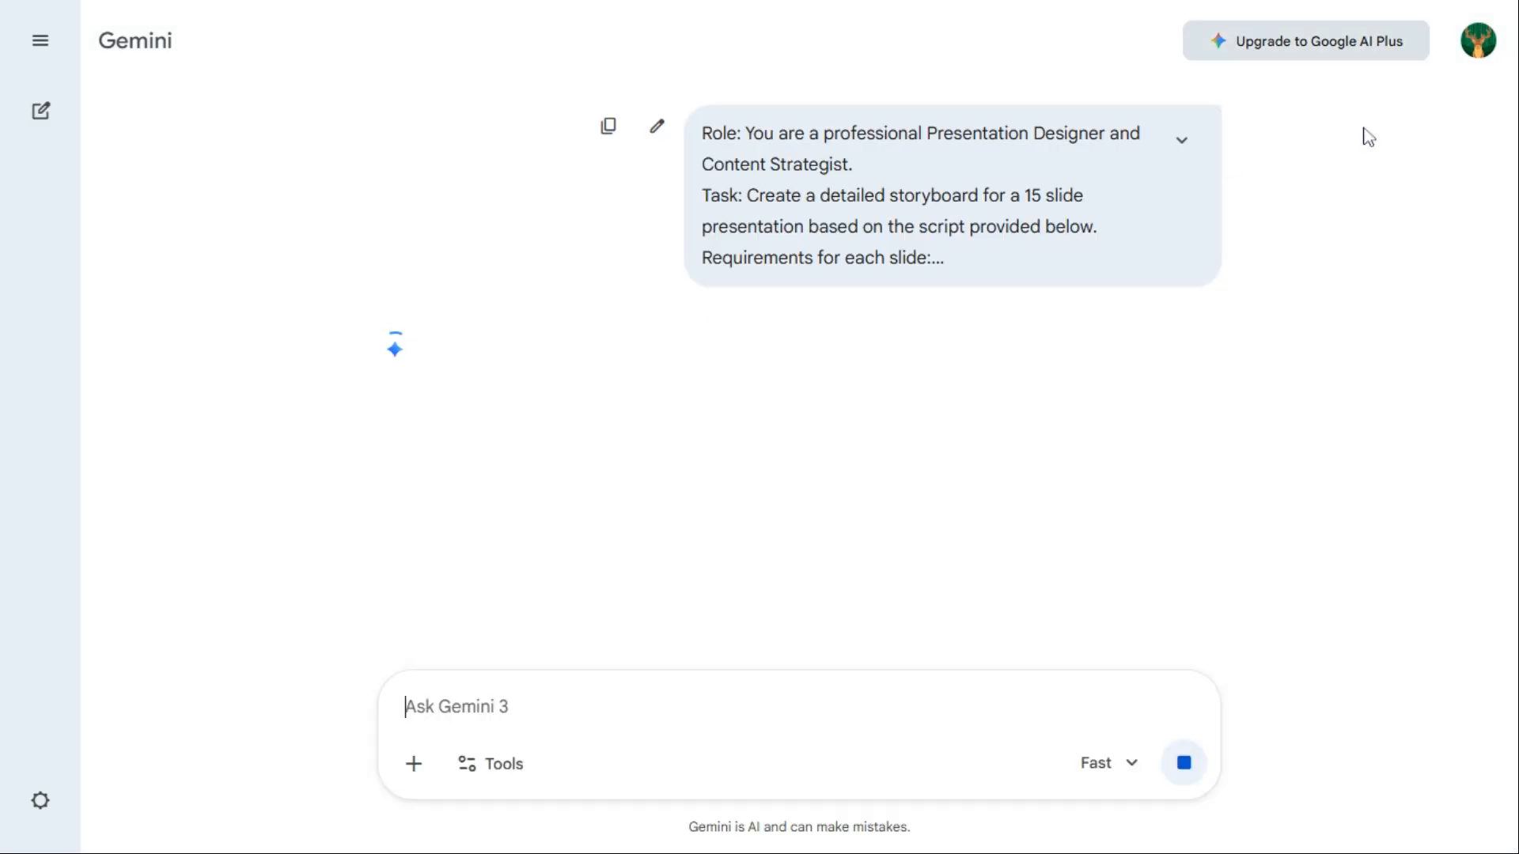
{"action": "left_click", "coordinate": [1186, 769]}
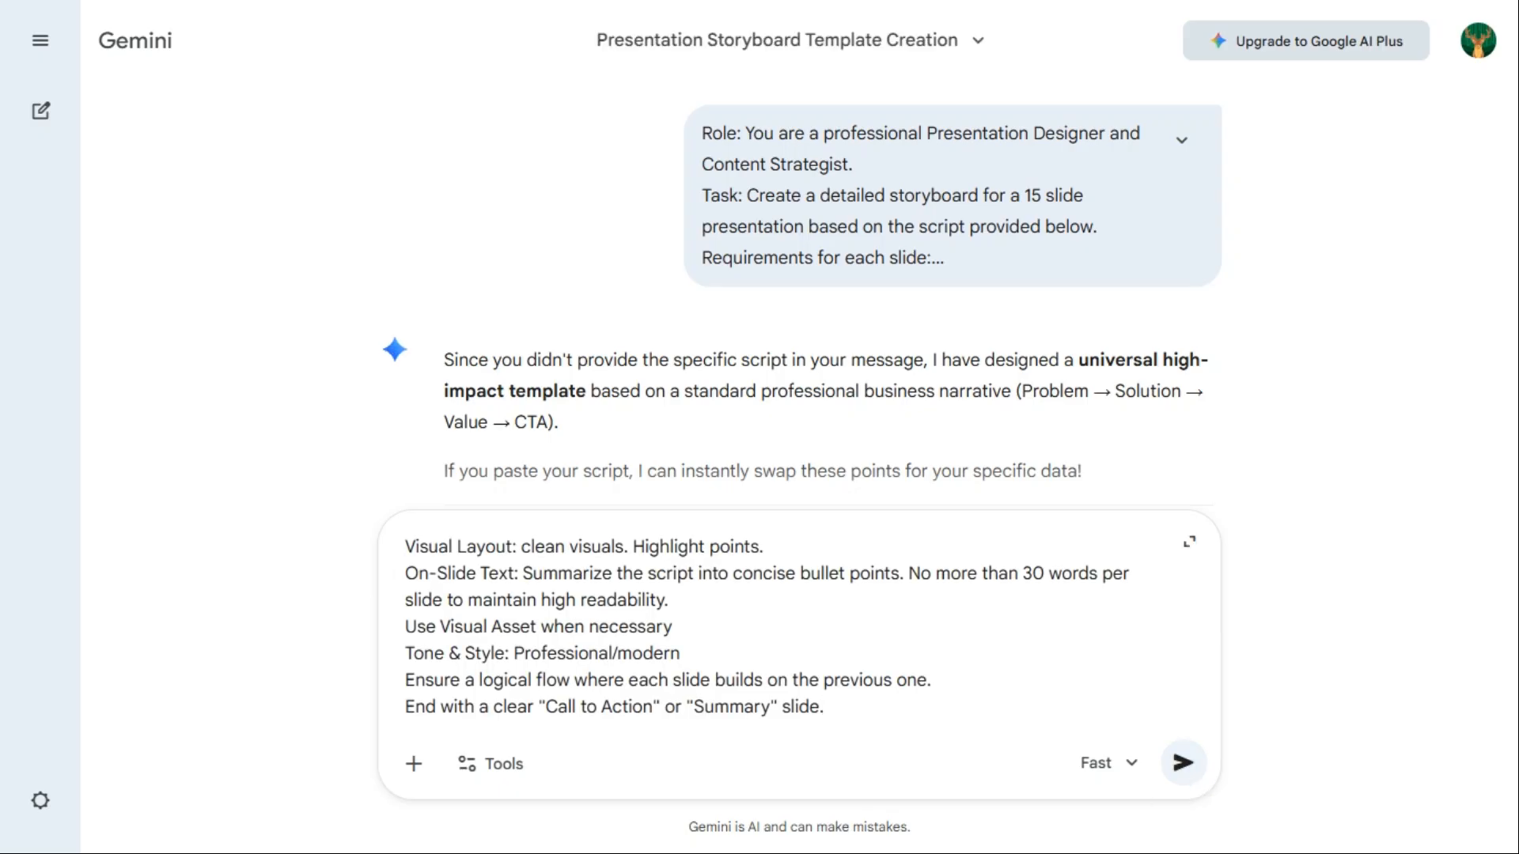
Remove the word "Create" from the "Create 15 slides" requirement in the re-entered prompt
{"action": "scroll", "coordinate": [799, 626], "scroll_direction": "up", "scroll_amount": 1}
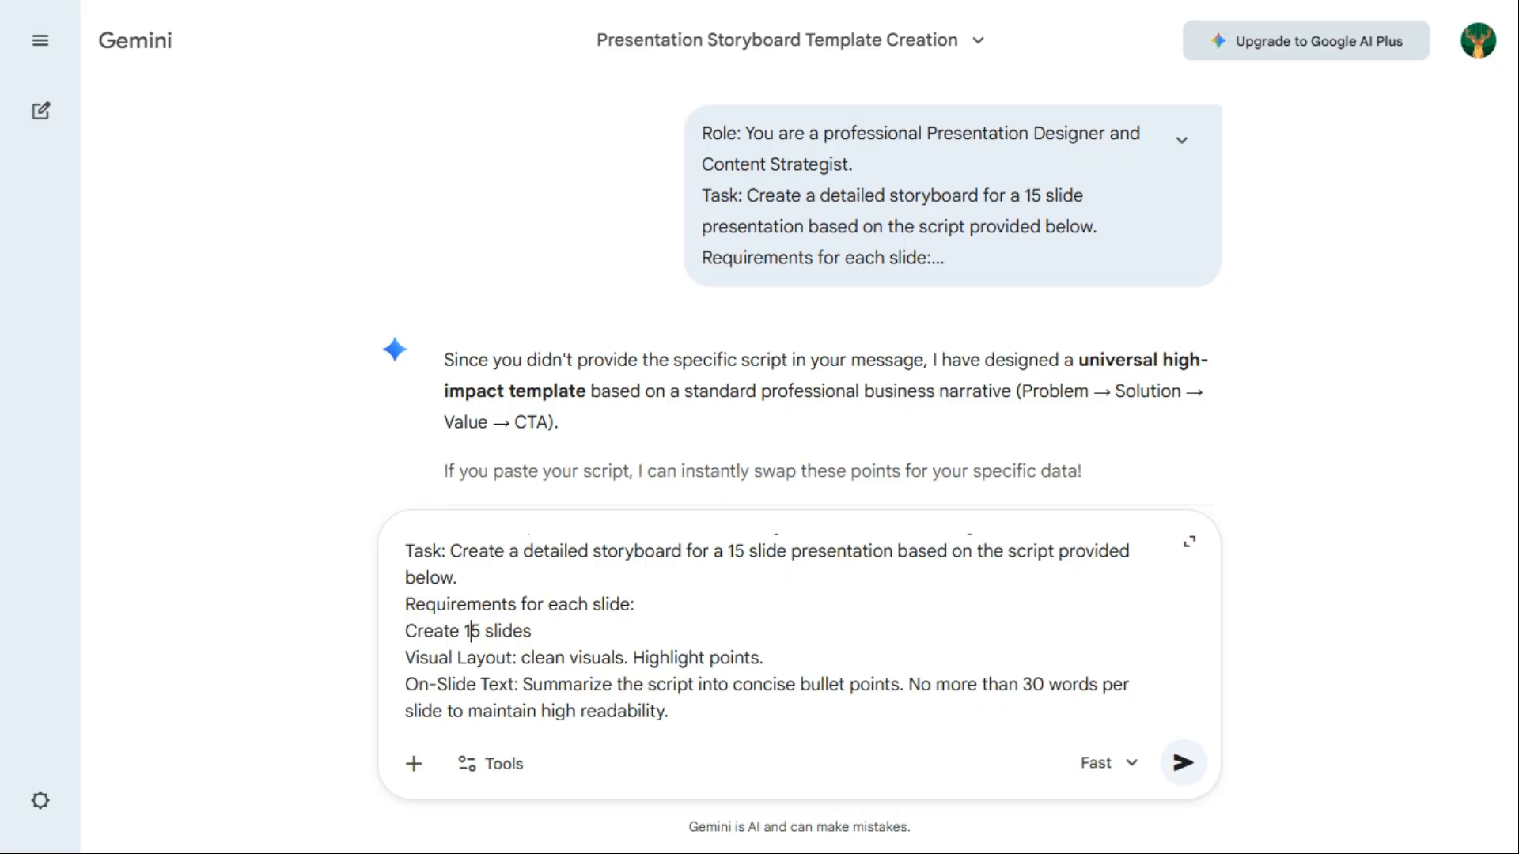
{"action": "left_click", "coordinate": [465, 630]}
{"action": "key", "text": "BackSpace"}
{"action": "key", "text": "BackSpace"}
{"action": "key", "text": "BackSpace"}
{"action": "key", "text": "BackSpace"}
{"action": "key", "text": "BackSpace"}
{"action": "key", "text": "BackSpace"}
{"action": "key", "text": "BackSpace"}
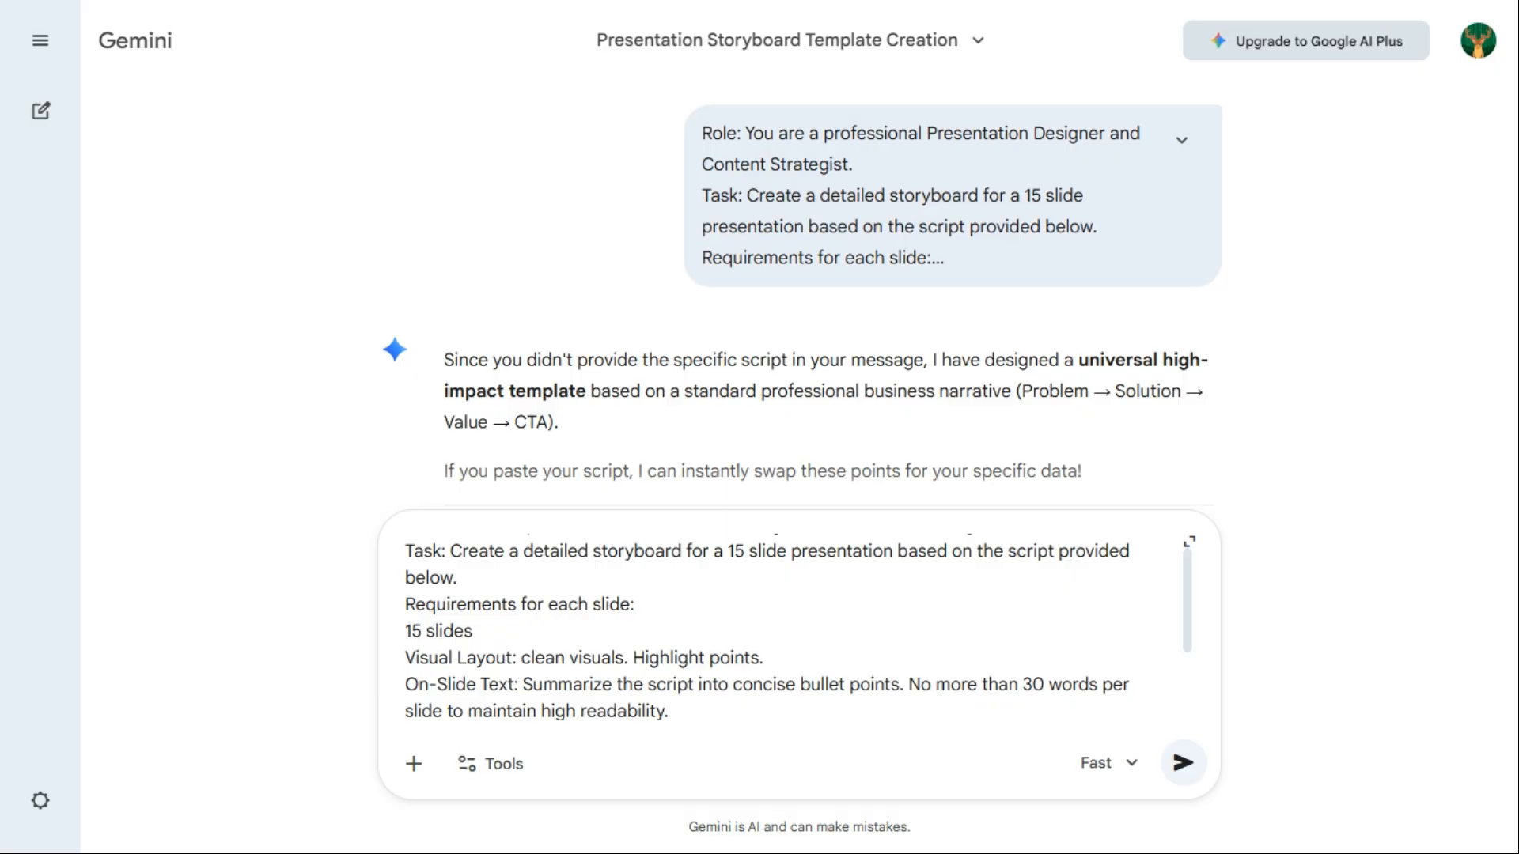
Append the "Pricing Strategies and Business Models" script from the Google Keep note below the prompt's requirements and send it in Gemini
{"action": "scroll", "coordinate": [797, 630], "scroll_direction": "down", "scroll_amount": 2}
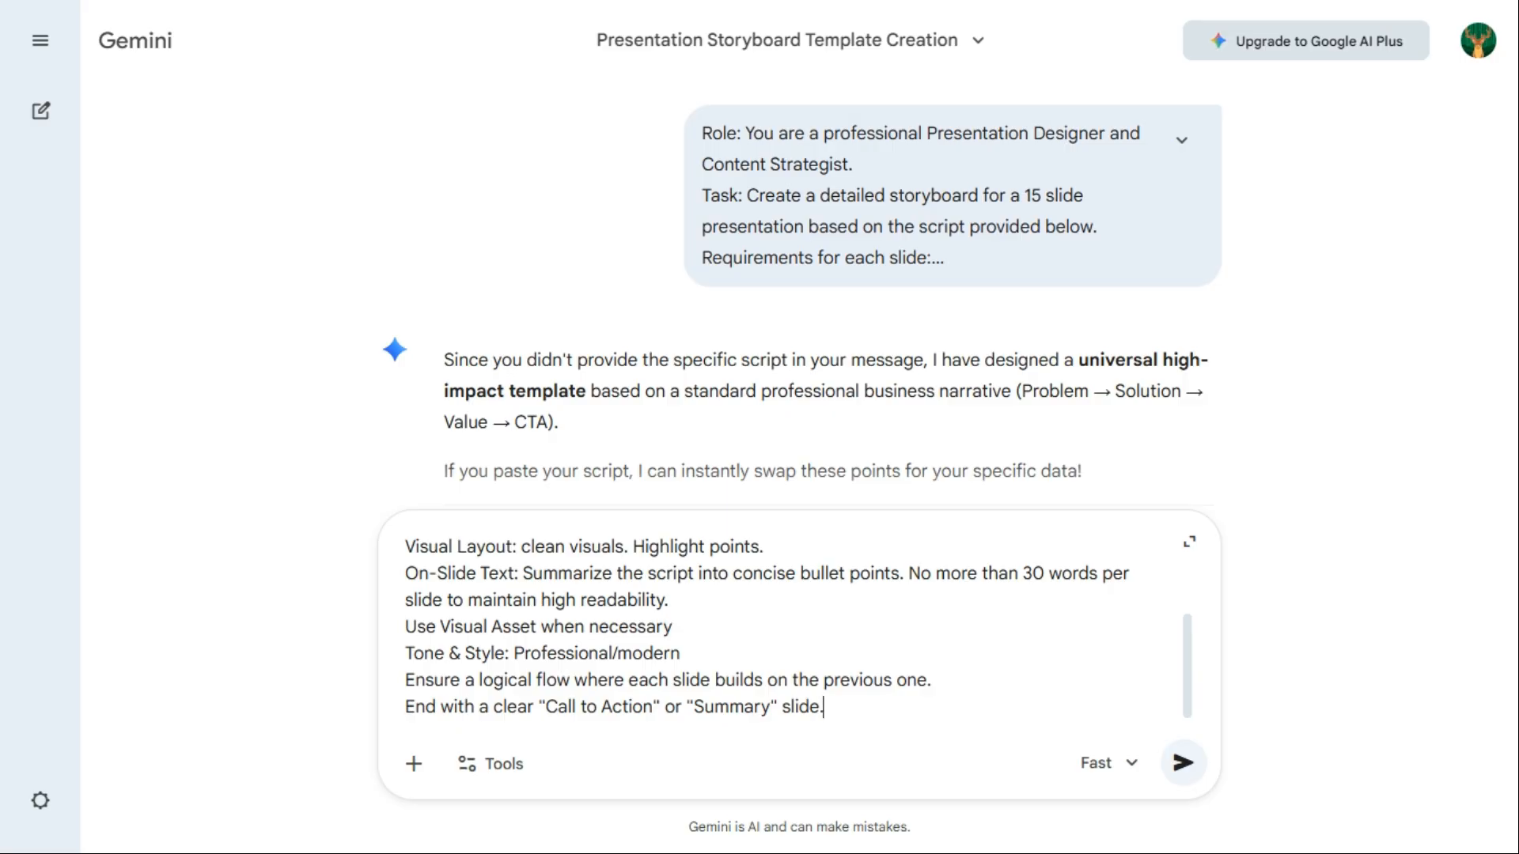
{"action": "key", "text": "shift+Return"}
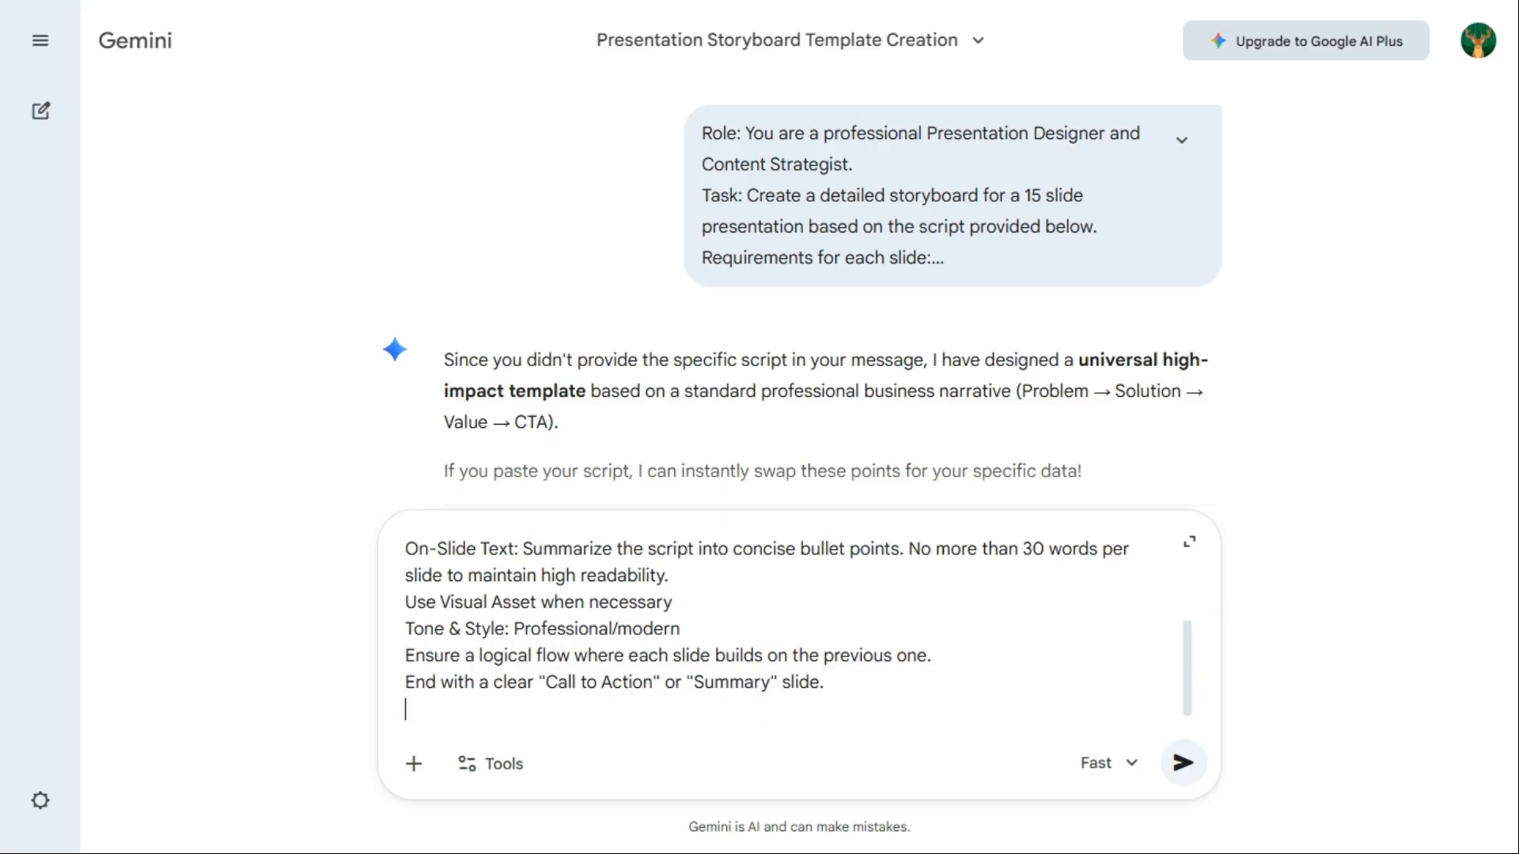
{"action": "key", "text": "shift+Return"}
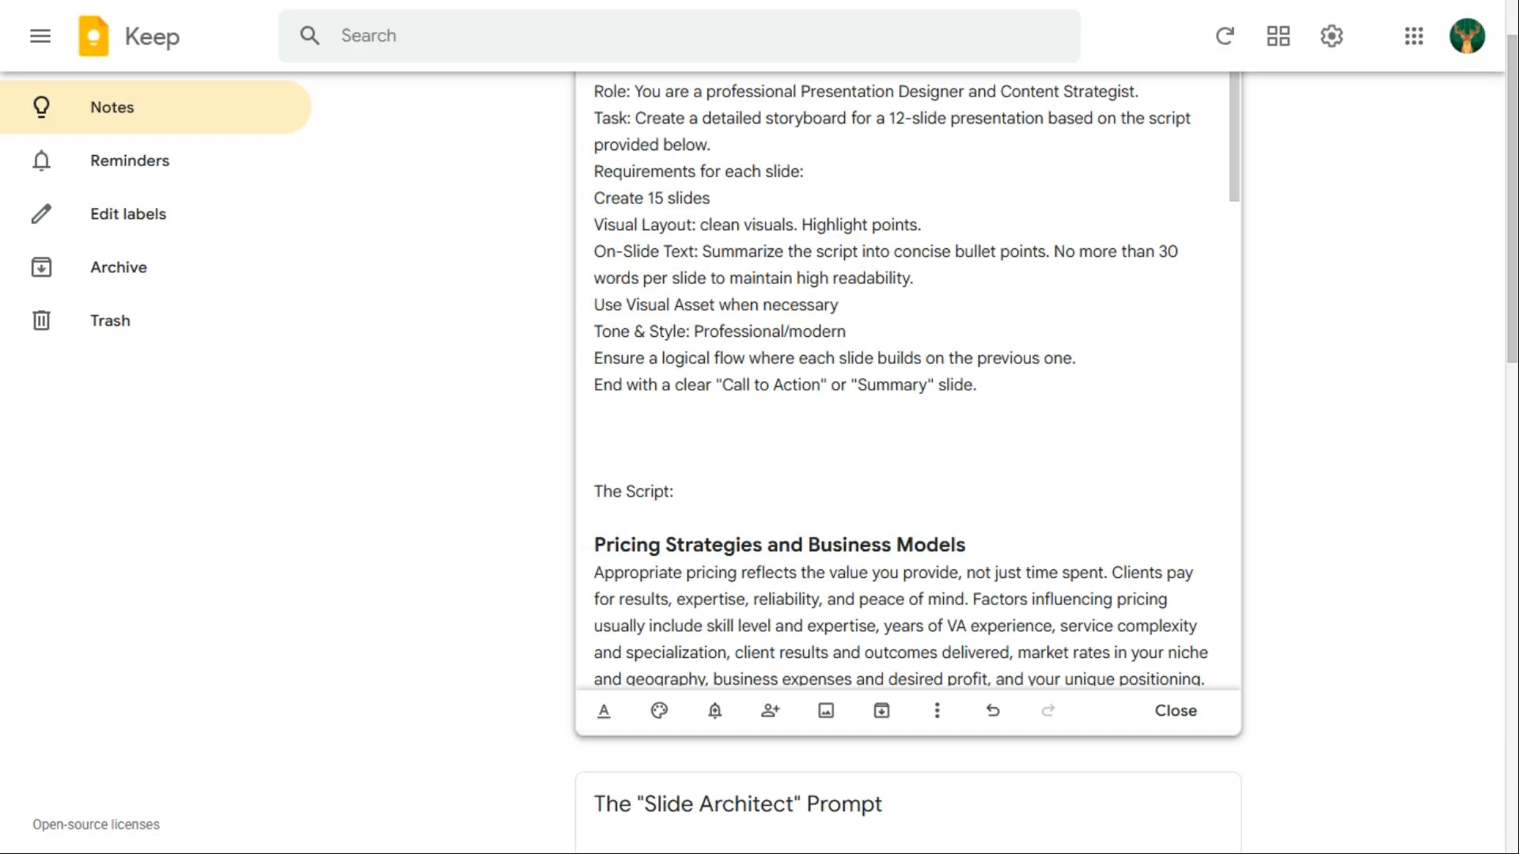
{"action": "left_click_drag", "start_coordinate": [594, 491], "coordinate": [673, 849]}
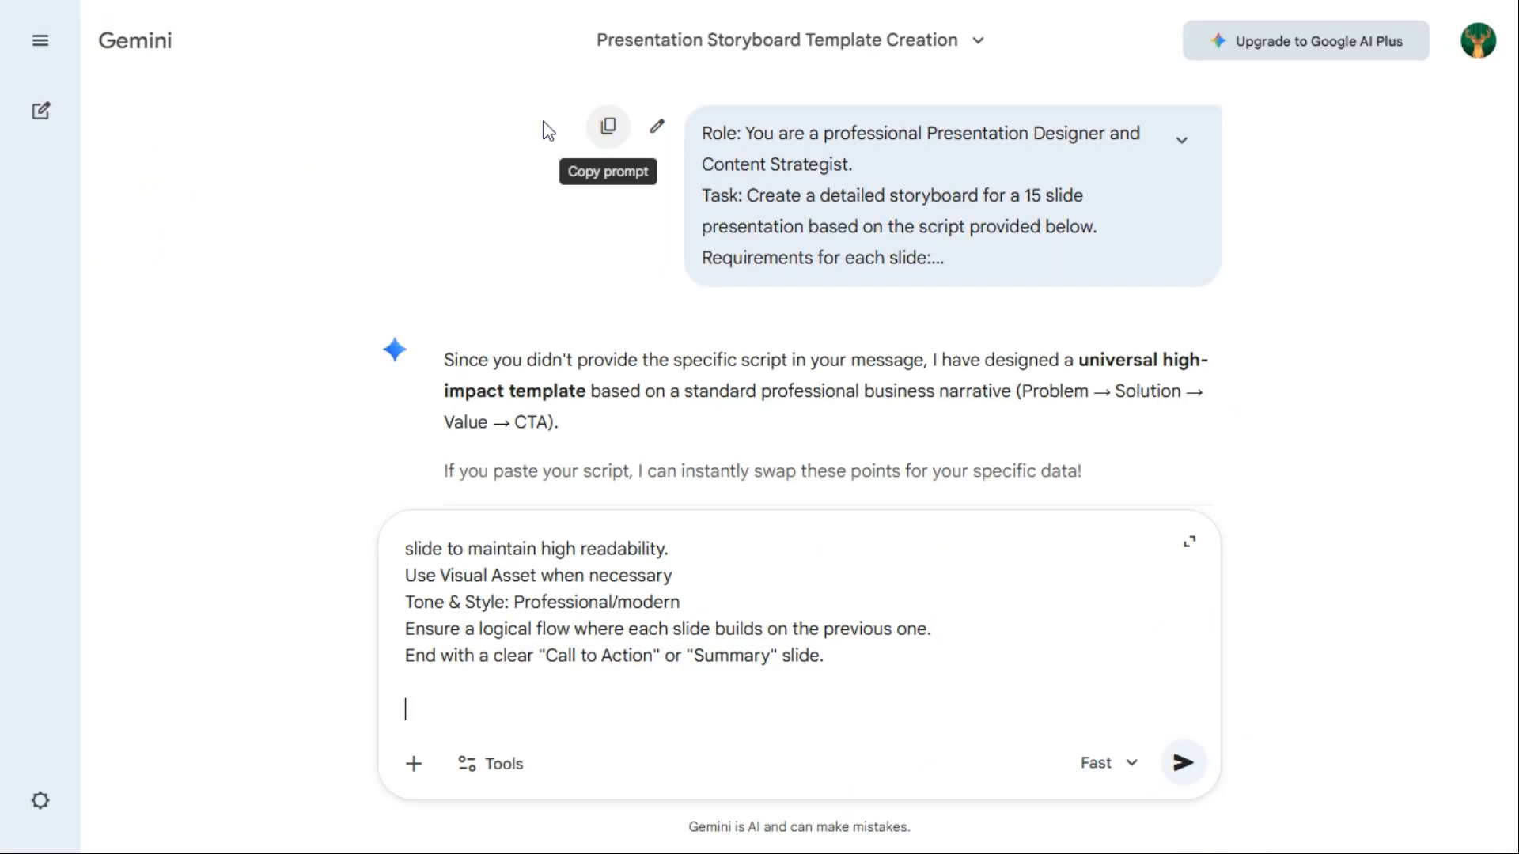
{"action": "key", "text": "ctrl+v"}
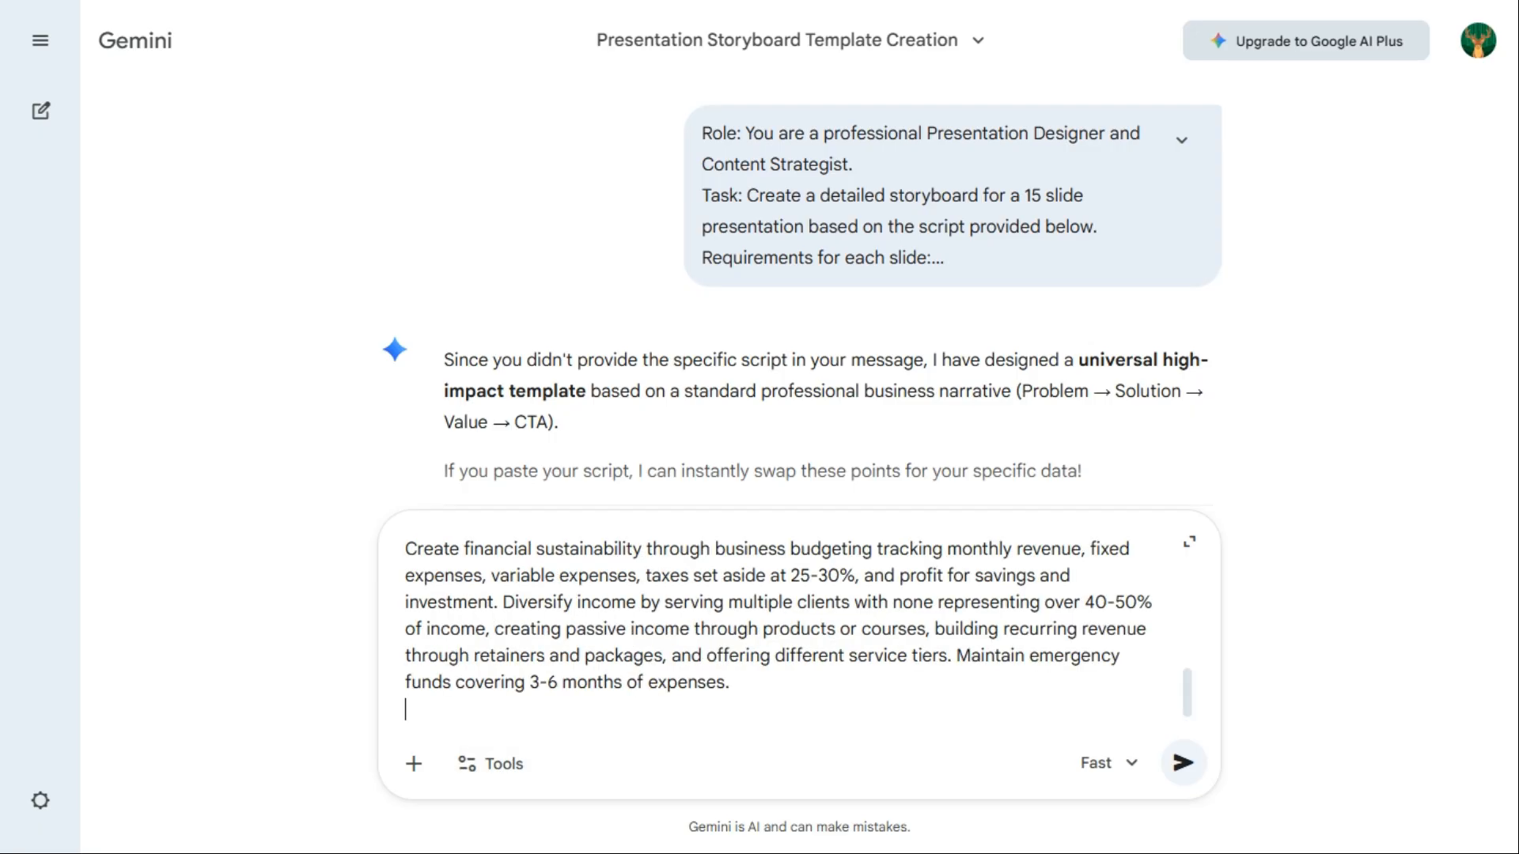
{"action": "left_click", "coordinate": [1184, 764]}
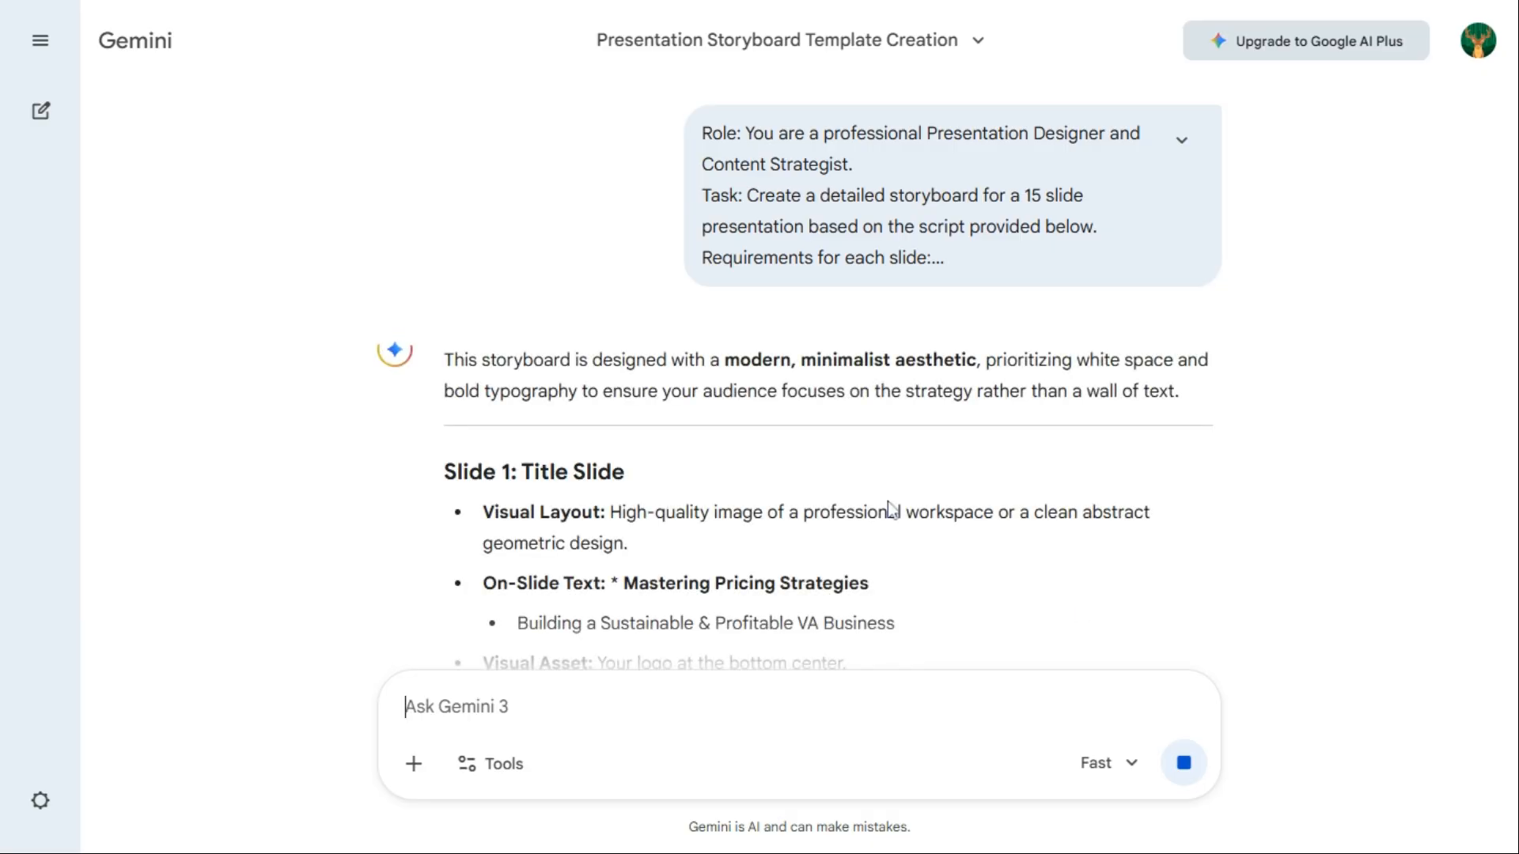
Review the generated storyboard slide by slide, checking each slide's visual layout and on-slide text
{"action": "scroll", "coordinate": [890, 511], "scroll_direction": "down", "scroll_amount": 8}
{"action": "scroll", "coordinate": [837, 502], "scroll_direction": "down", "scroll_amount": 15}
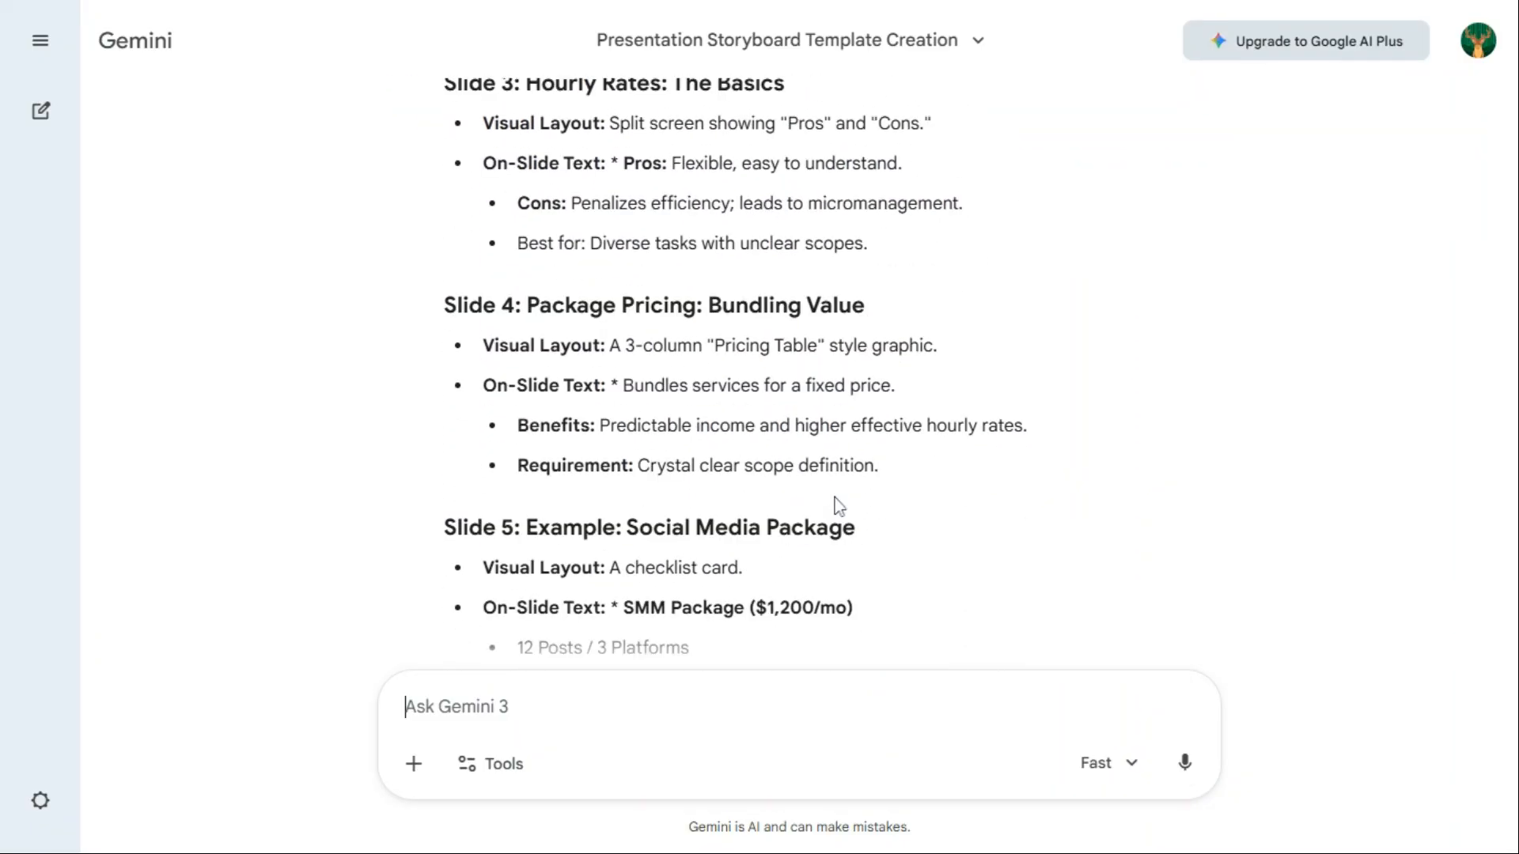
{"action": "scroll", "coordinate": [837, 503], "scroll_direction": "down", "scroll_amount": 12}
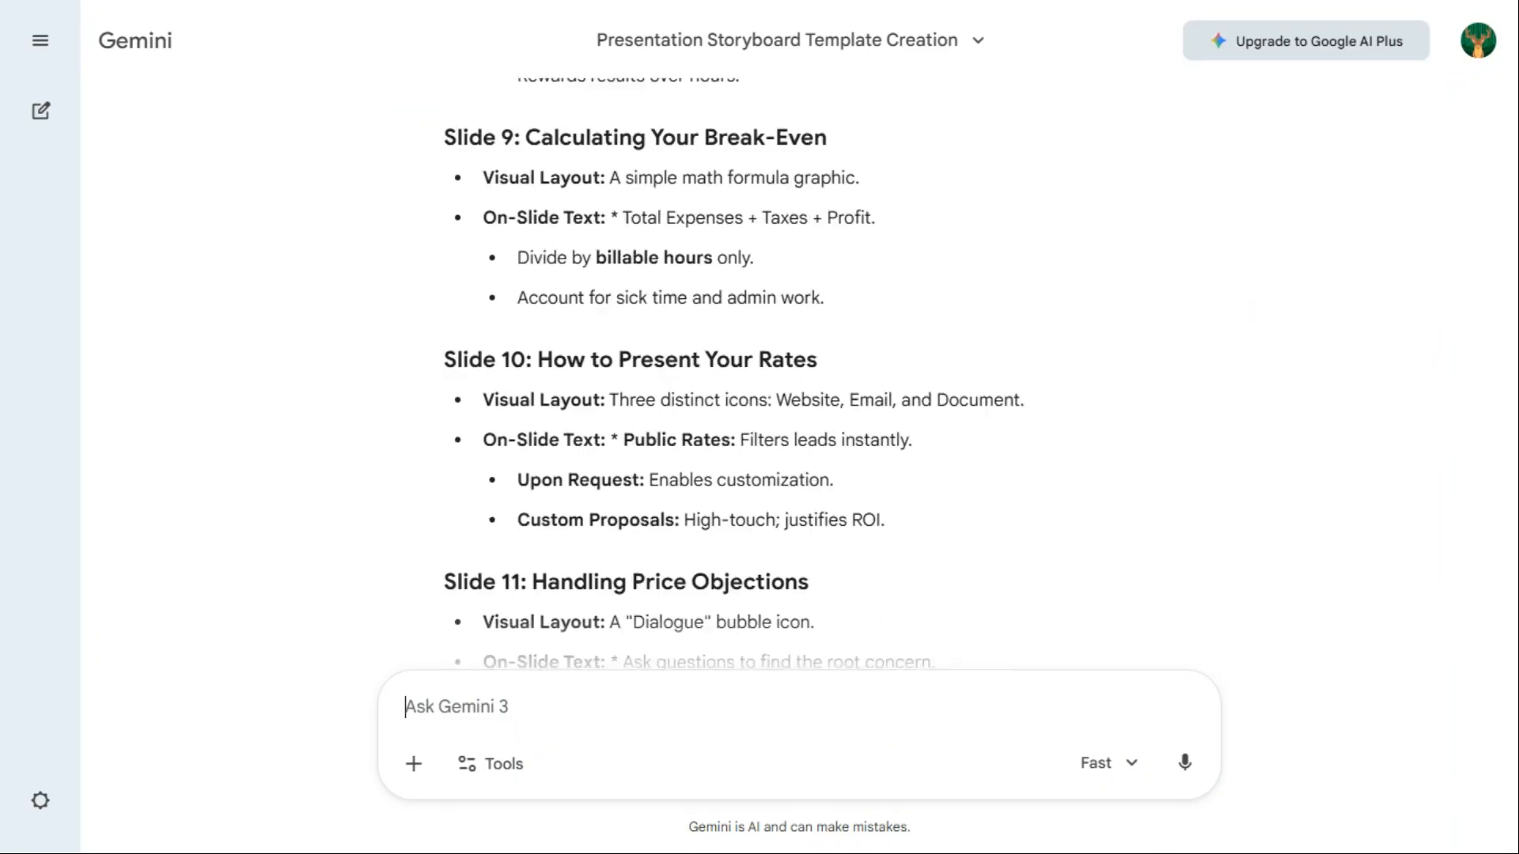
{"action": "scroll", "coordinate": [807, 372], "scroll_direction": "up", "scroll_amount": 20}
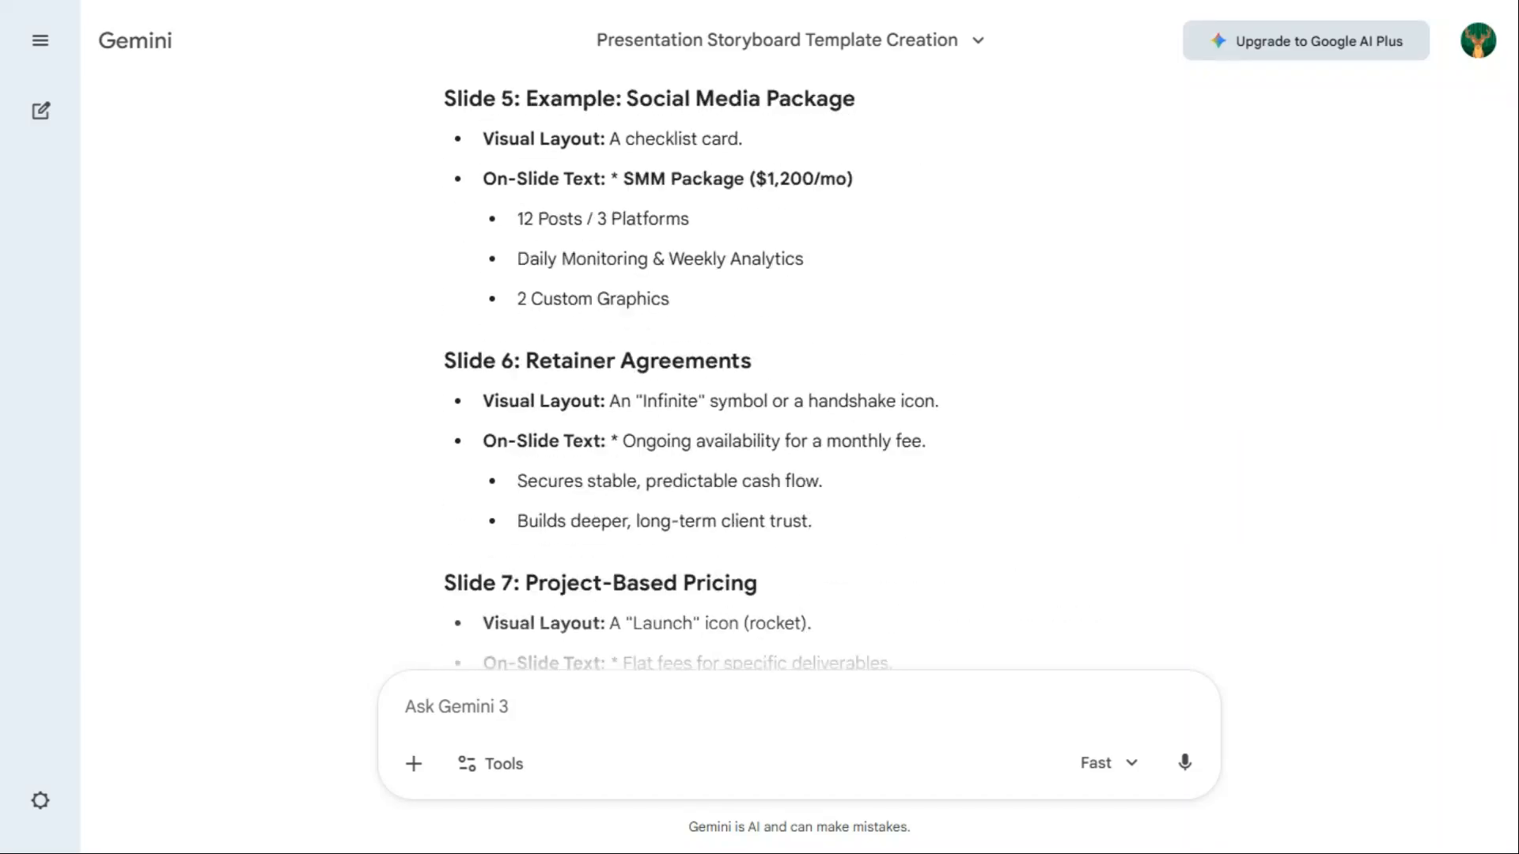
{"action": "scroll", "coordinate": [807, 396], "scroll_direction": "down", "scroll_amount": 5}
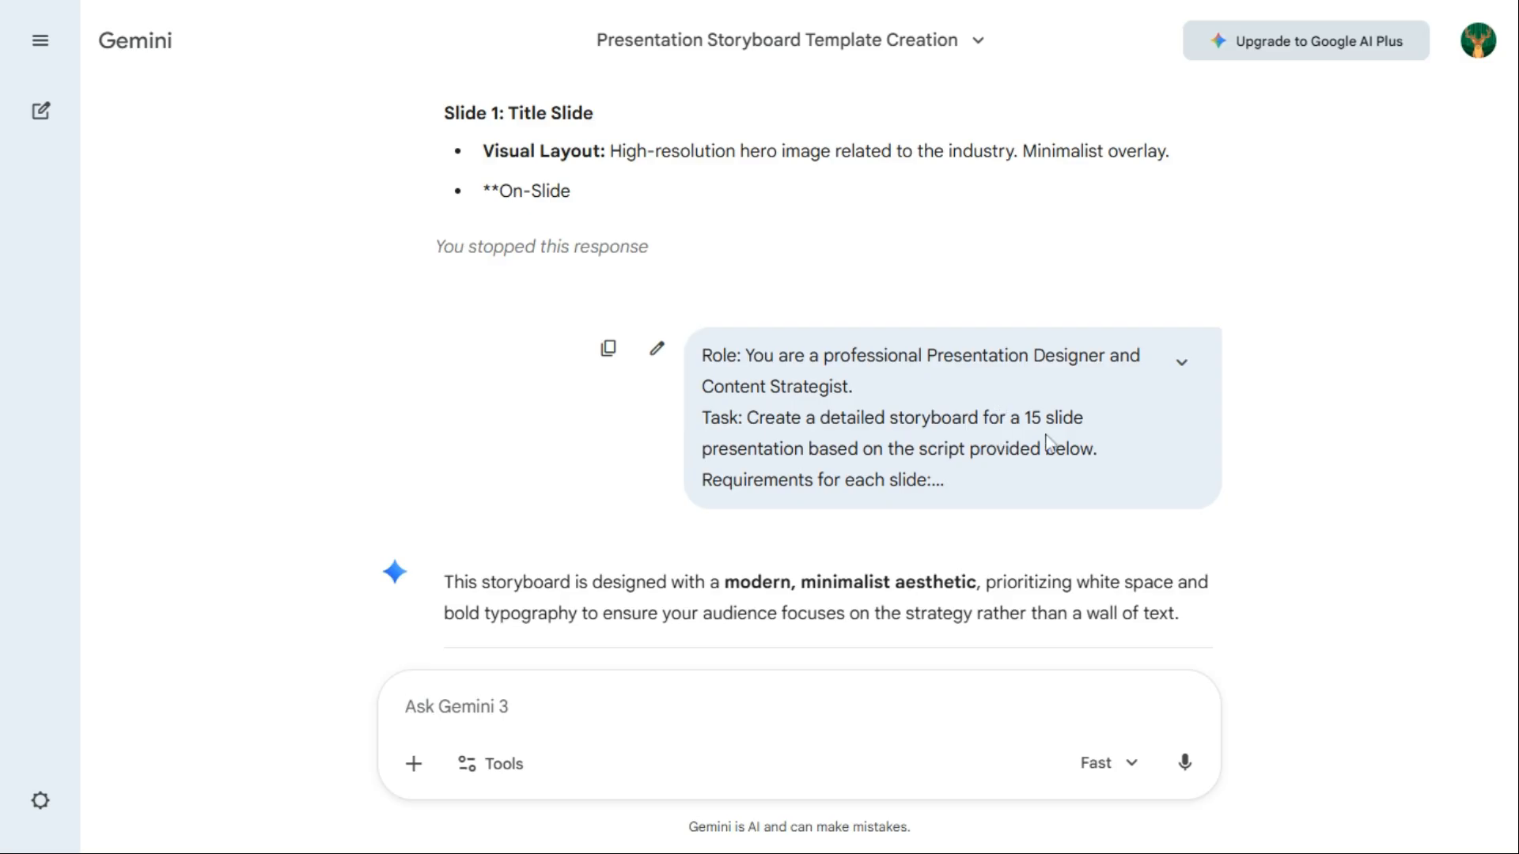
{"action": "scroll", "coordinate": [693, 633], "scroll_direction": "down", "scroll_amount": 10}
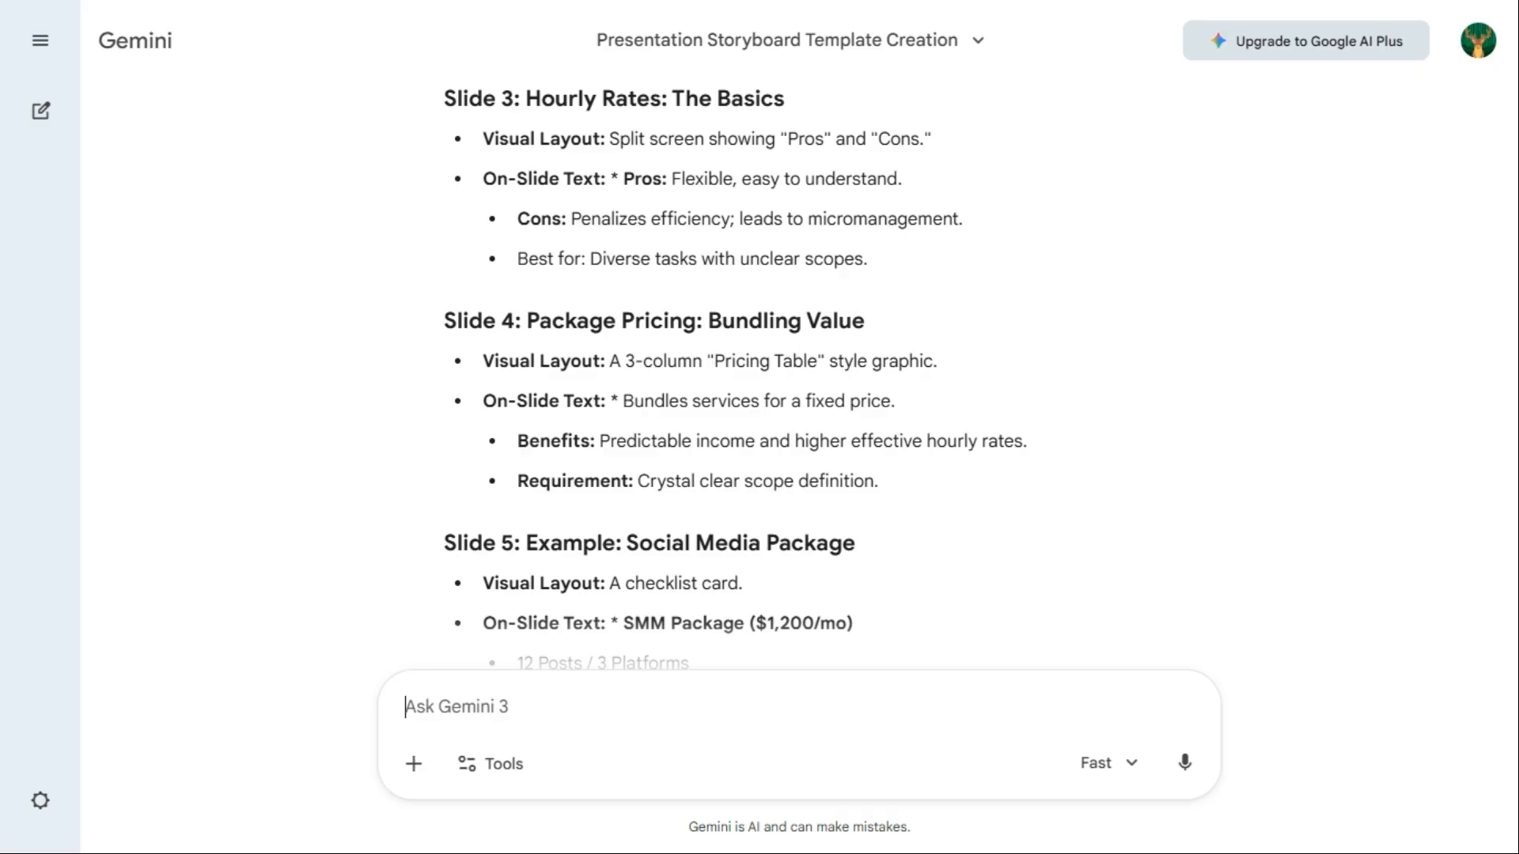
Send the follow-up prompt "Go ahead and generate the slides"
{"action": "type", "text": "Go ahea"}
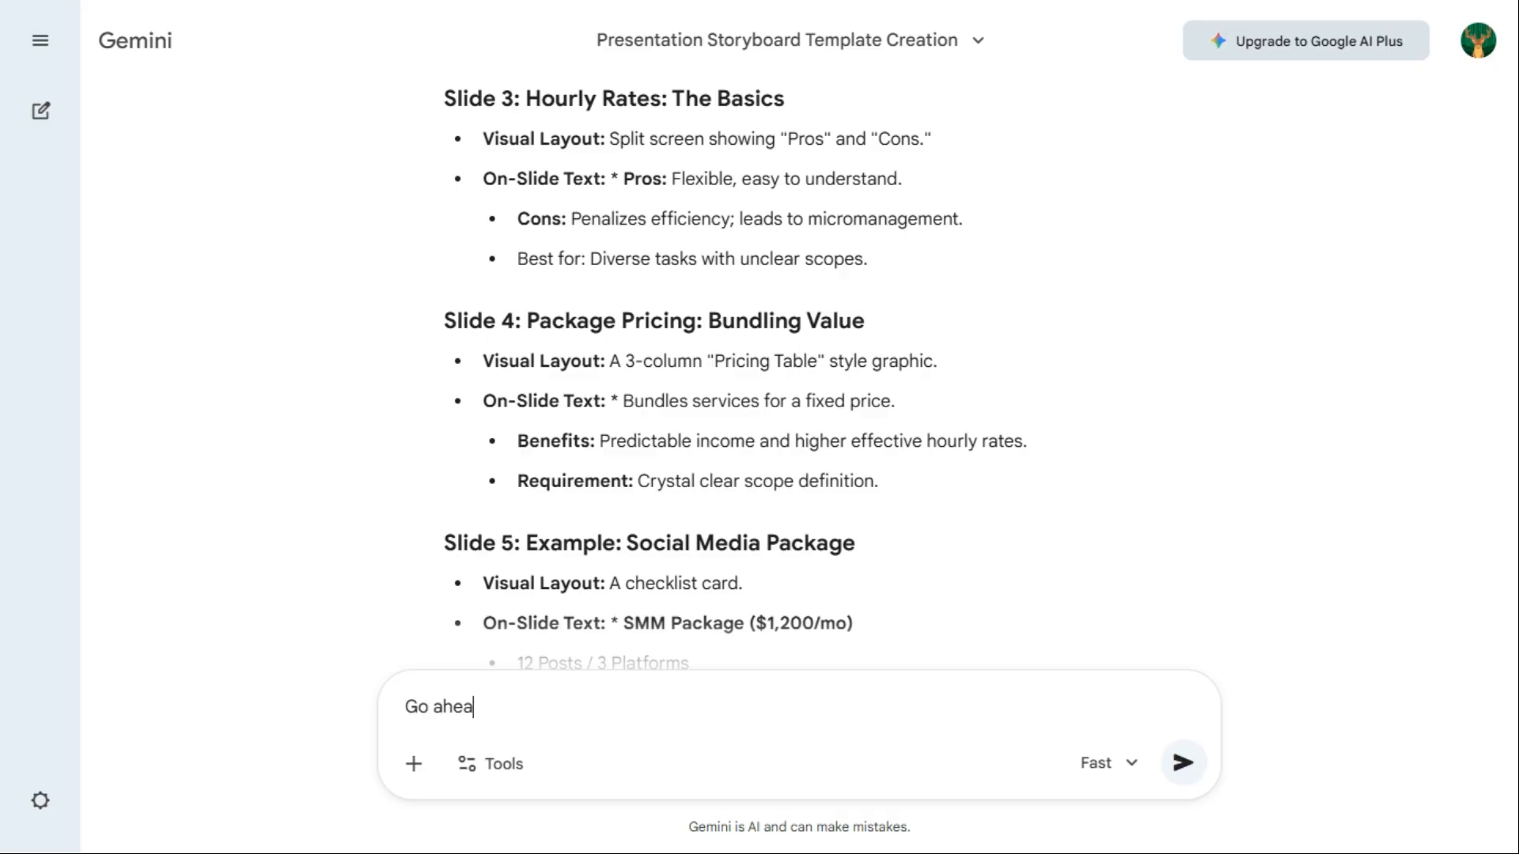
{"action": "type", "text": "d and generate the sli"}
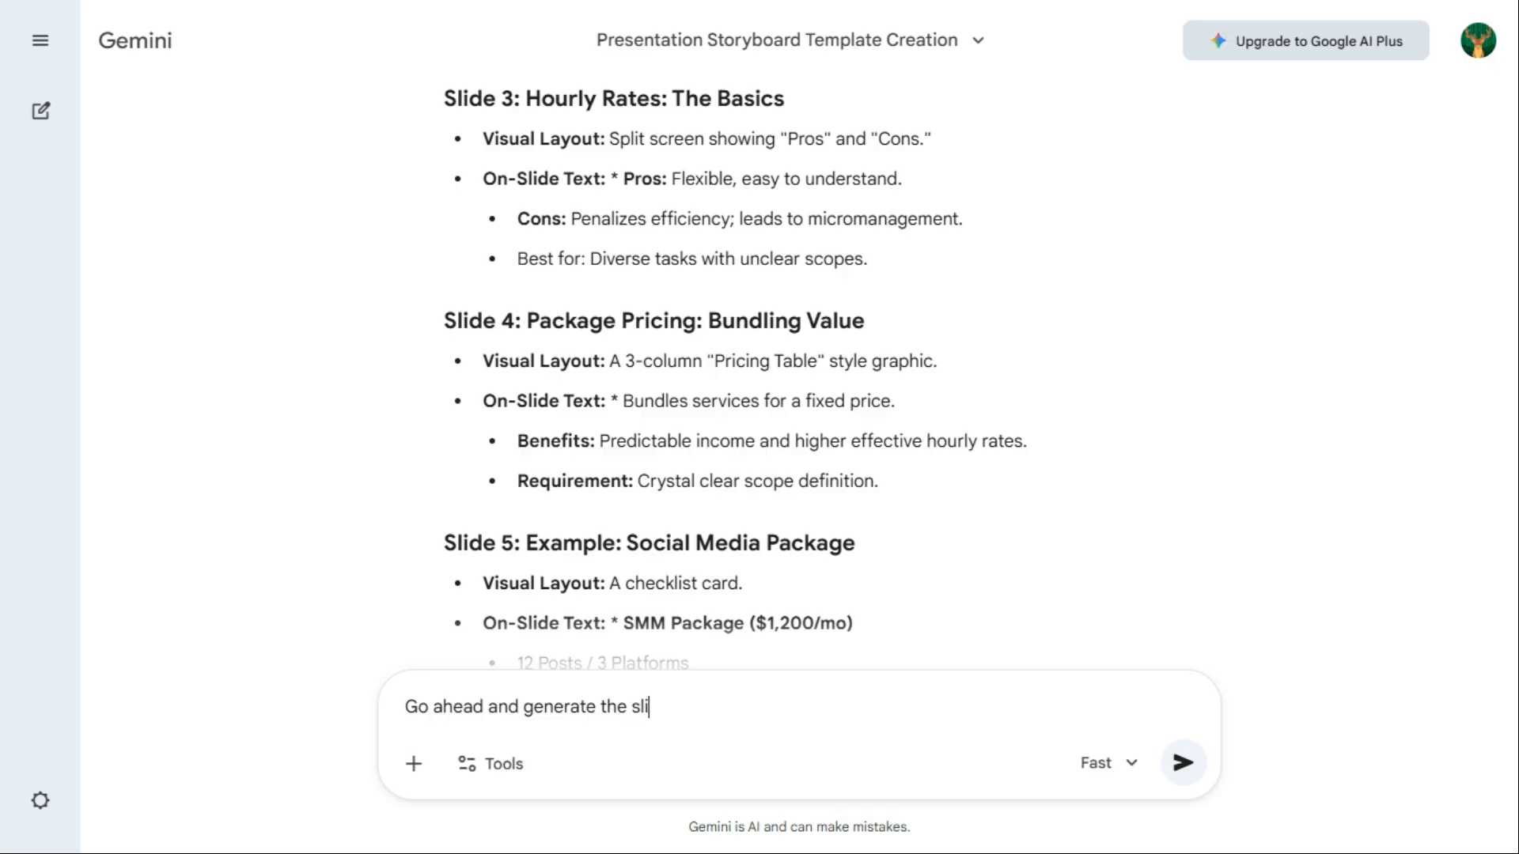
{"action": "type", "text": "des"}
{"action": "key", "text": "Return"}
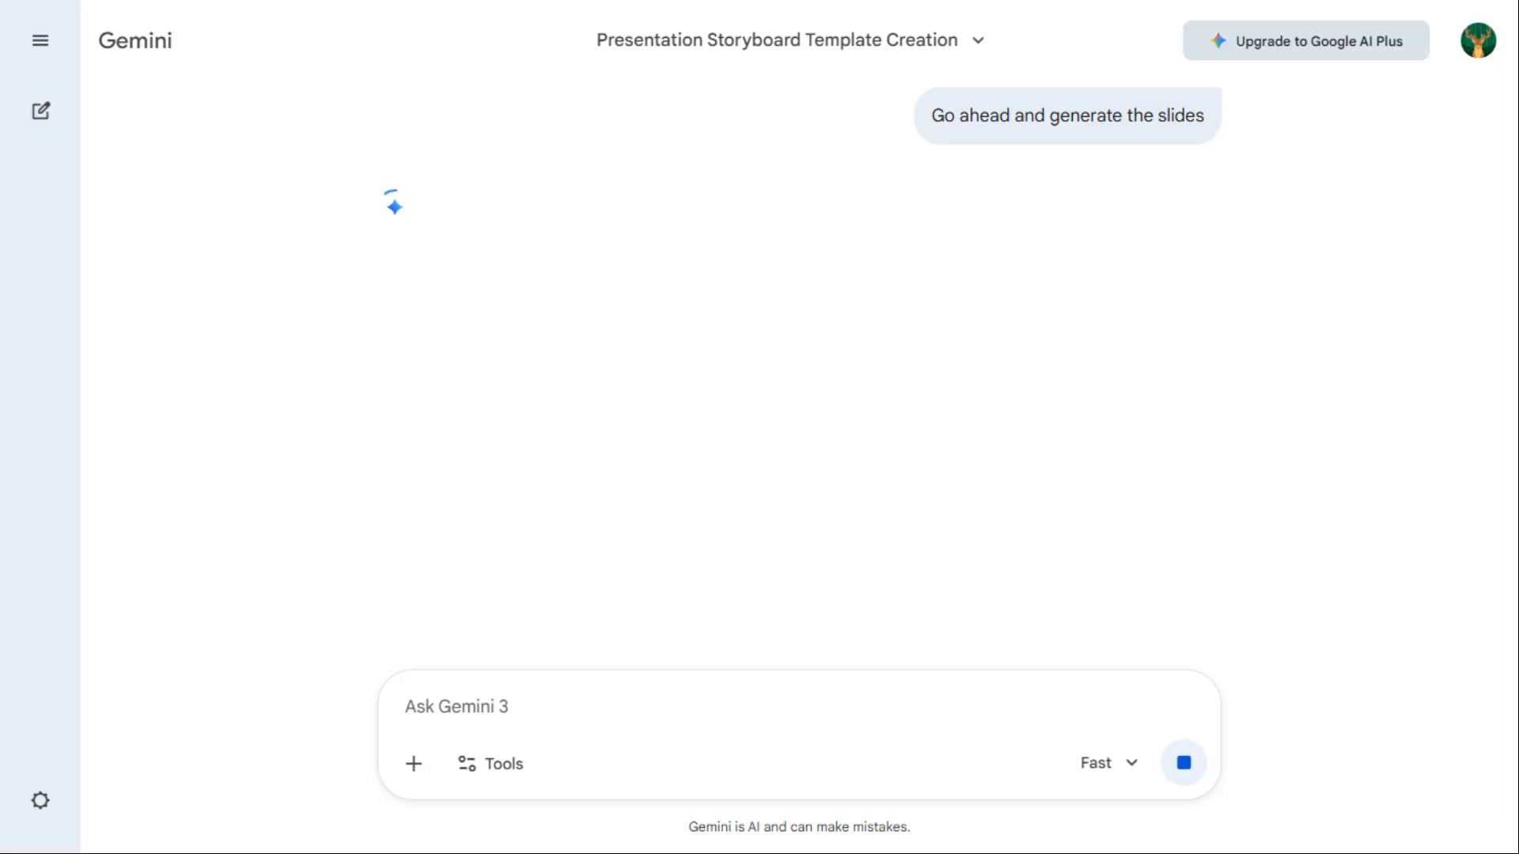
{"action": "scroll", "coordinate": [790, 410], "scroll_direction": "up", "scroll_amount": 7}
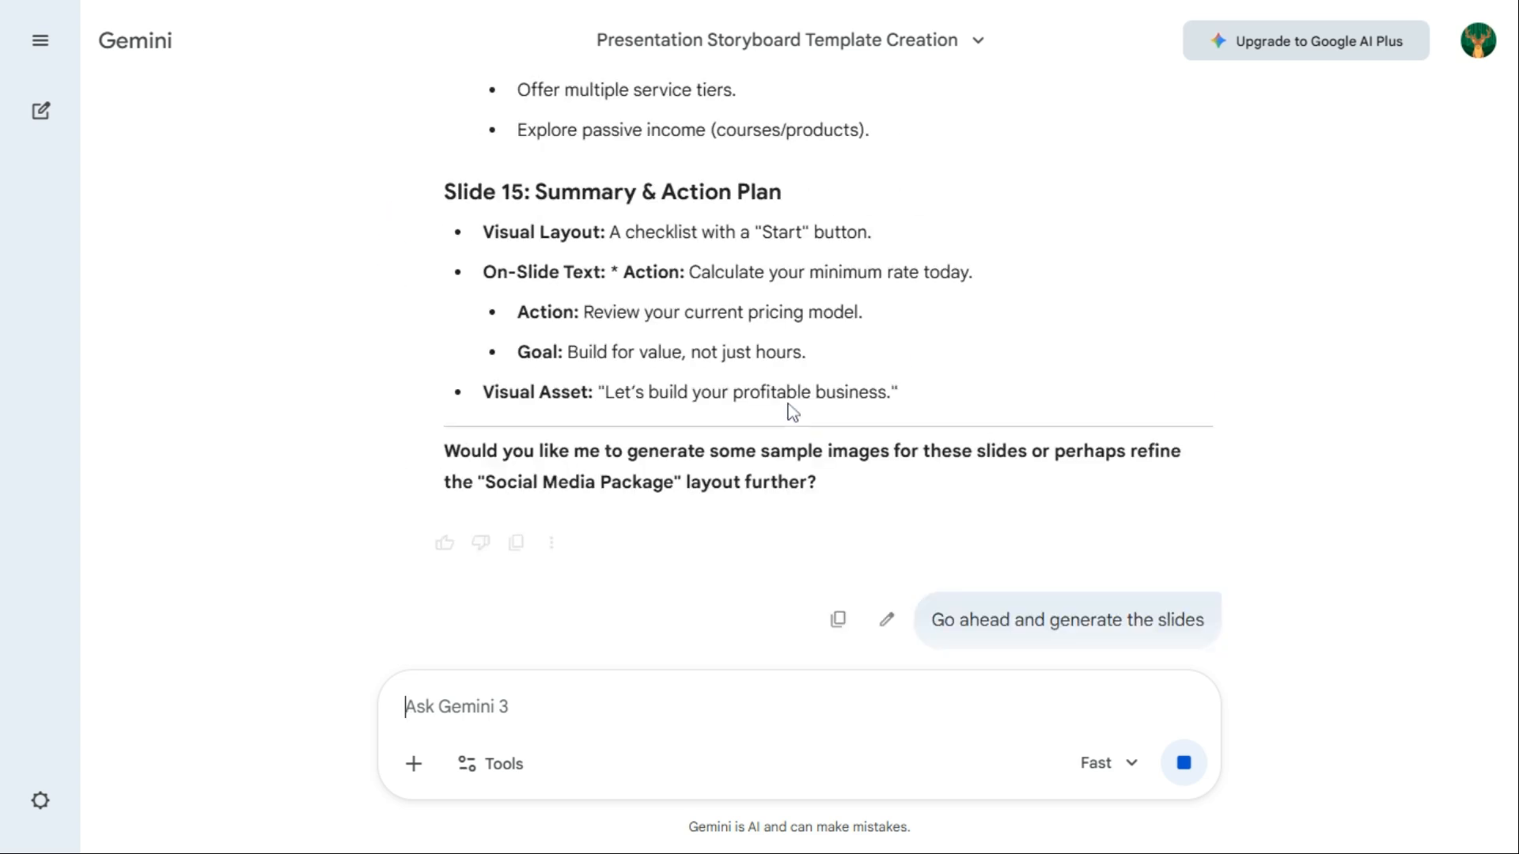
{"action": "scroll", "coordinate": [789, 409], "scroll_direction": "up", "scroll_amount": 5}
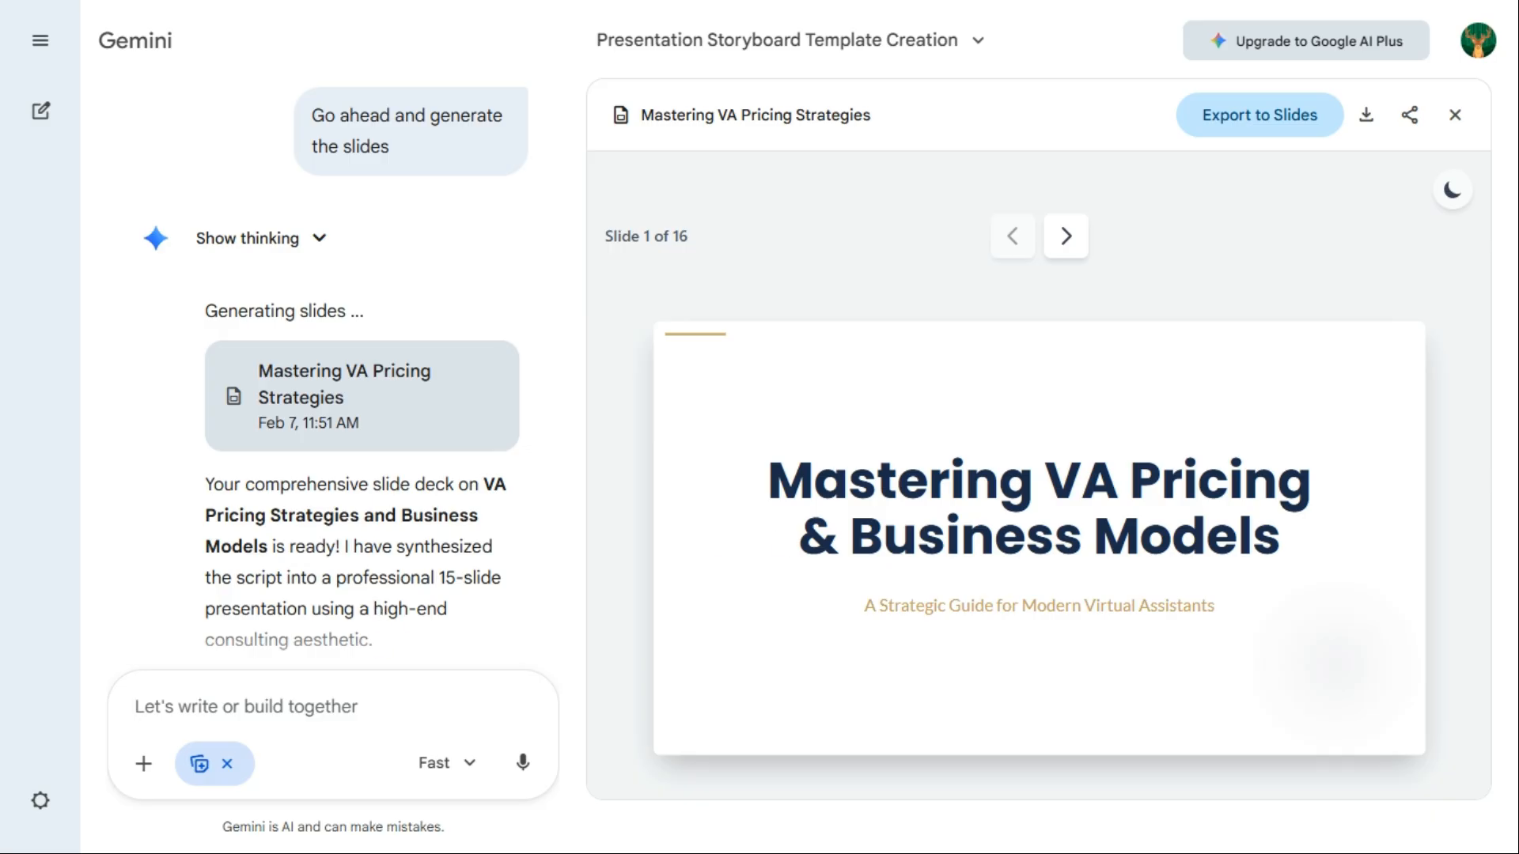
Page through the generated Mastering VA Pricing Strategies deck up to slide 12, checking each slide's layout, text and images
{"action": "left_click", "coordinate": [1077, 251]}
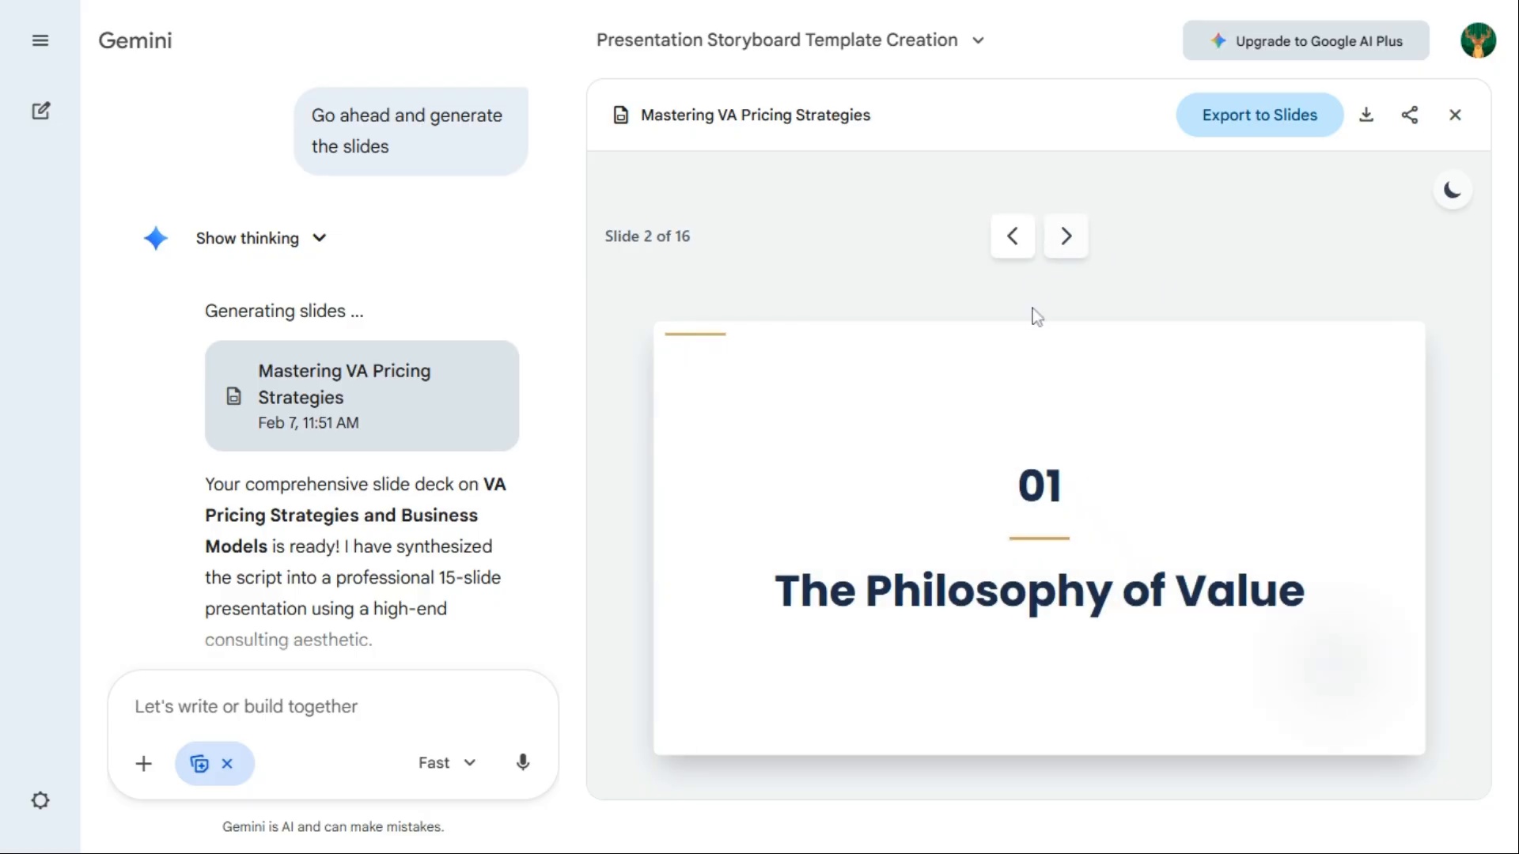
{"action": "left_click", "coordinate": [1063, 237]}
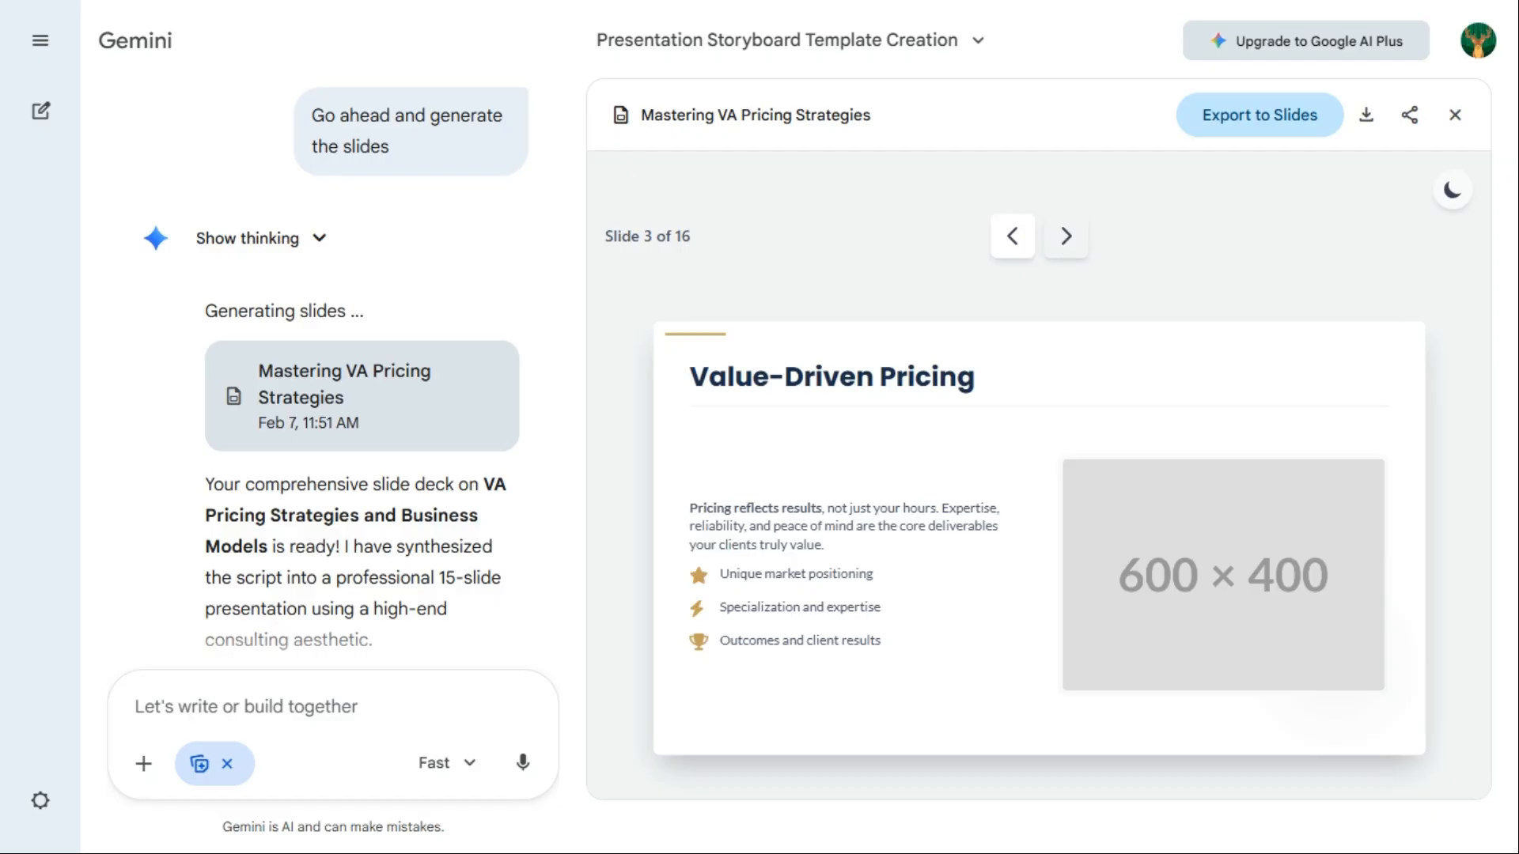
{"action": "left_click", "coordinate": [1064, 239]}
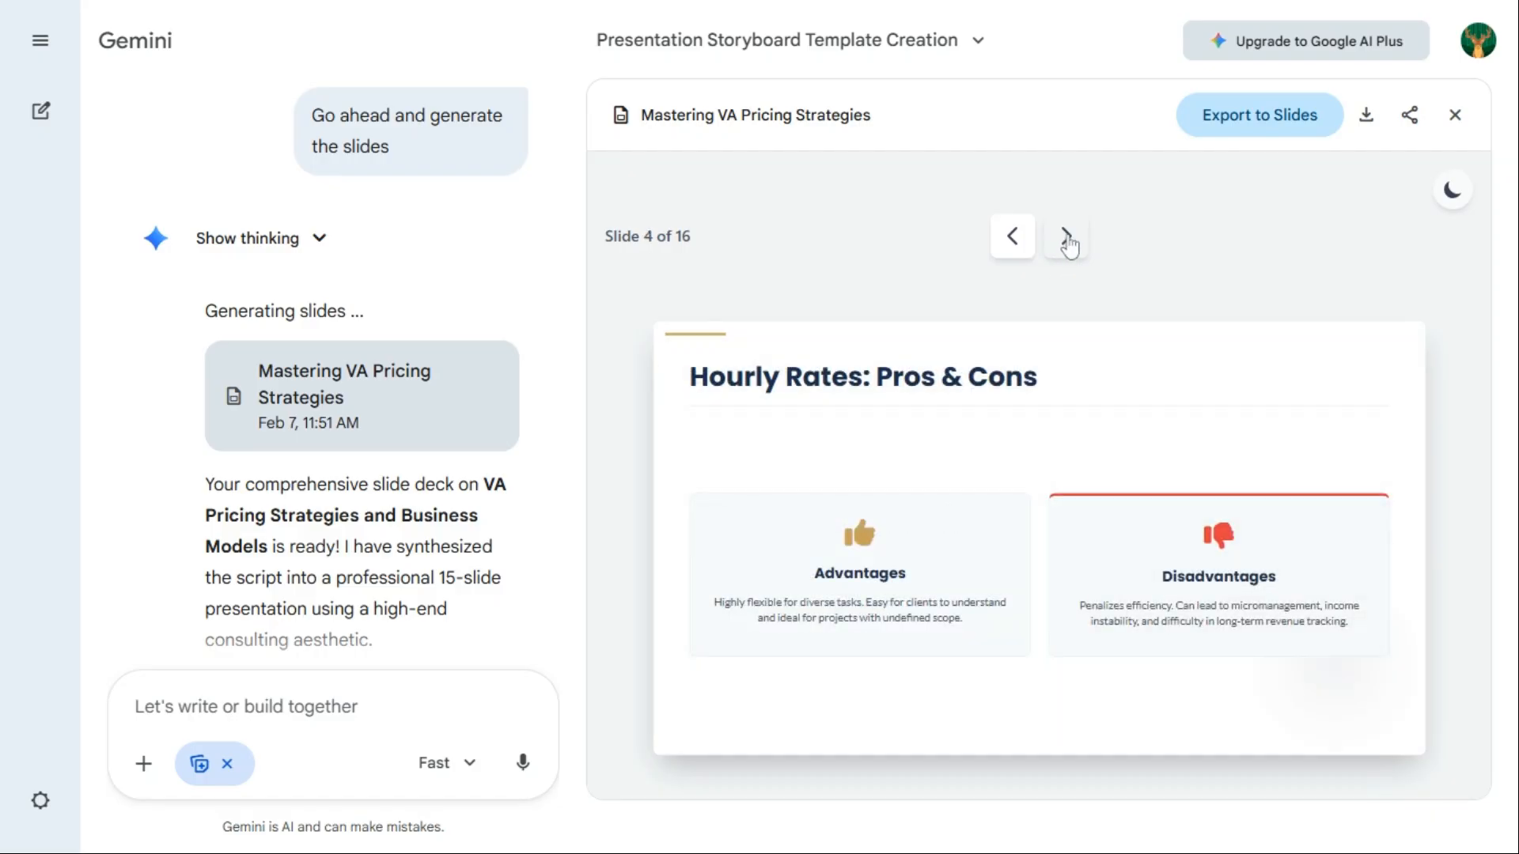
{"action": "left_click", "coordinate": [1064, 239]}
{"action": "left_click", "coordinate": [1060, 252]}
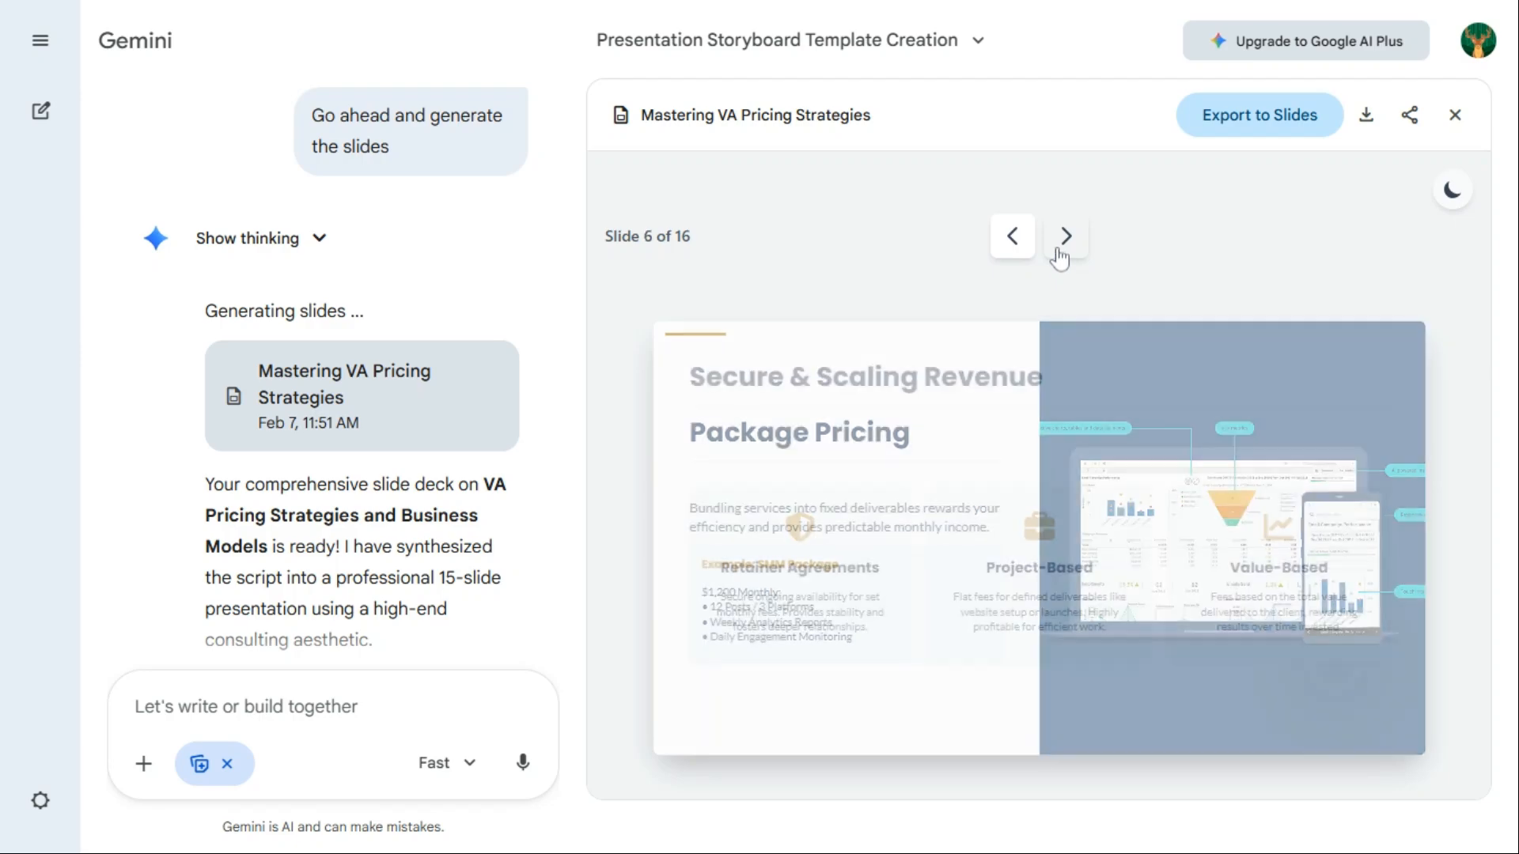
{"action": "left_click", "coordinate": [1060, 251]}
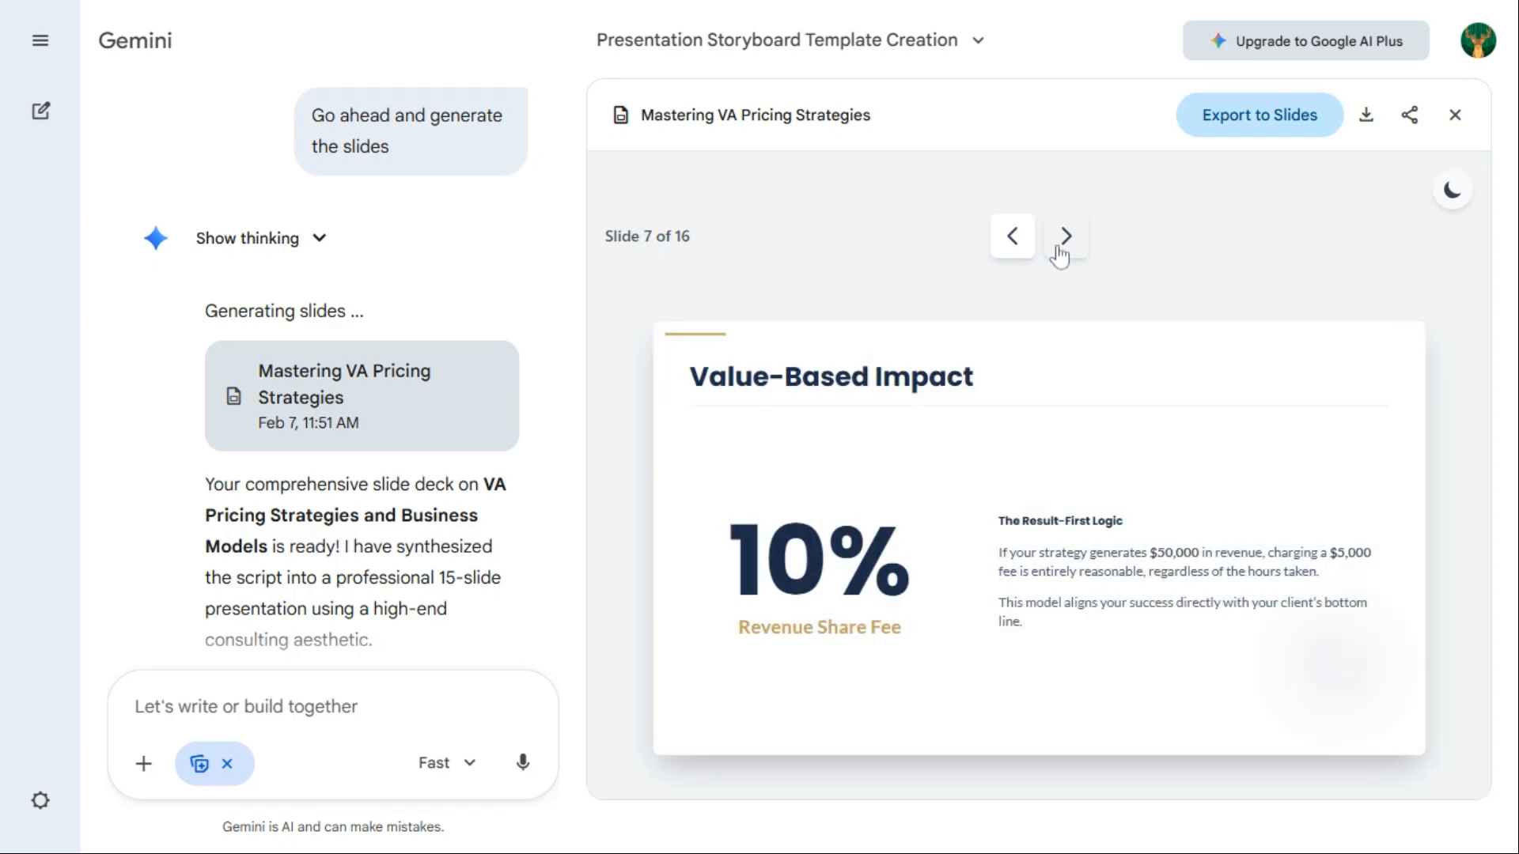
{"action": "left_click", "coordinate": [1060, 251]}
{"action": "left_click", "coordinate": [1064, 250]}
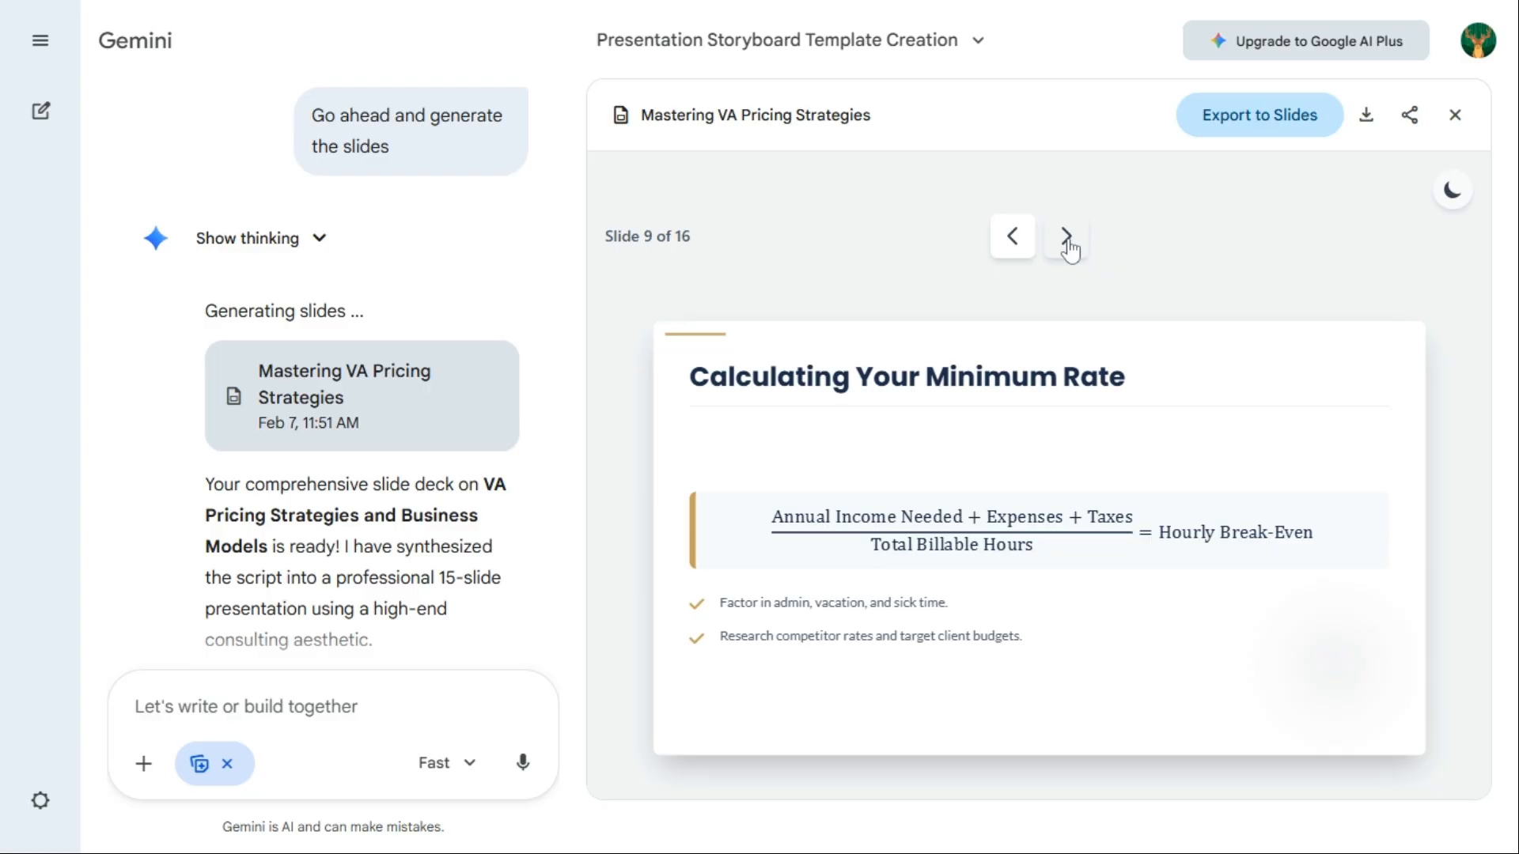
{"action": "left_click", "coordinate": [1066, 241]}
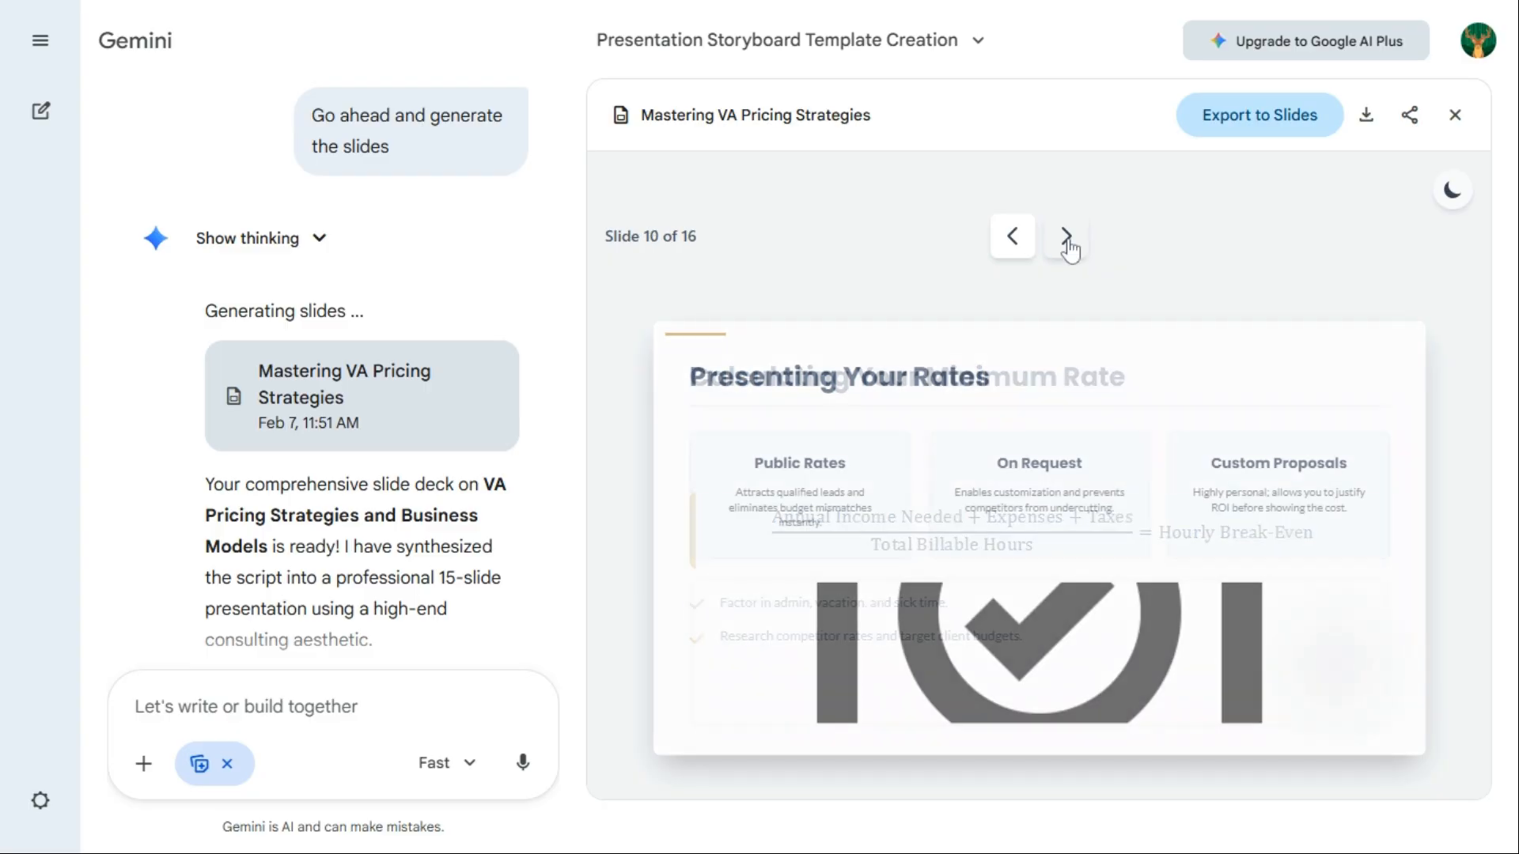
{"action": "left_click", "coordinate": [1067, 240]}
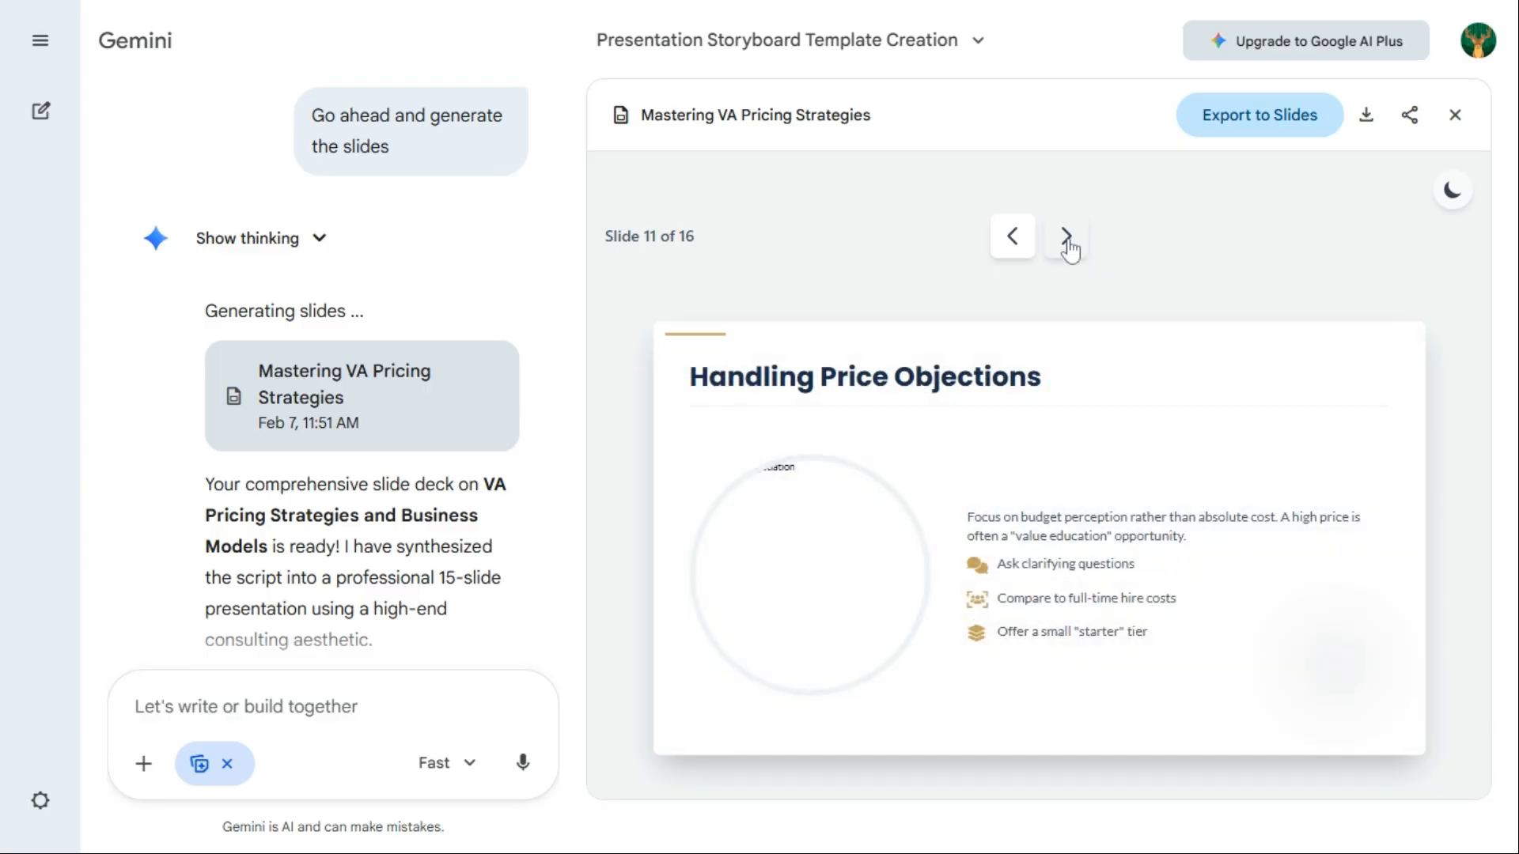
{"action": "left_click", "coordinate": [1068, 248]}
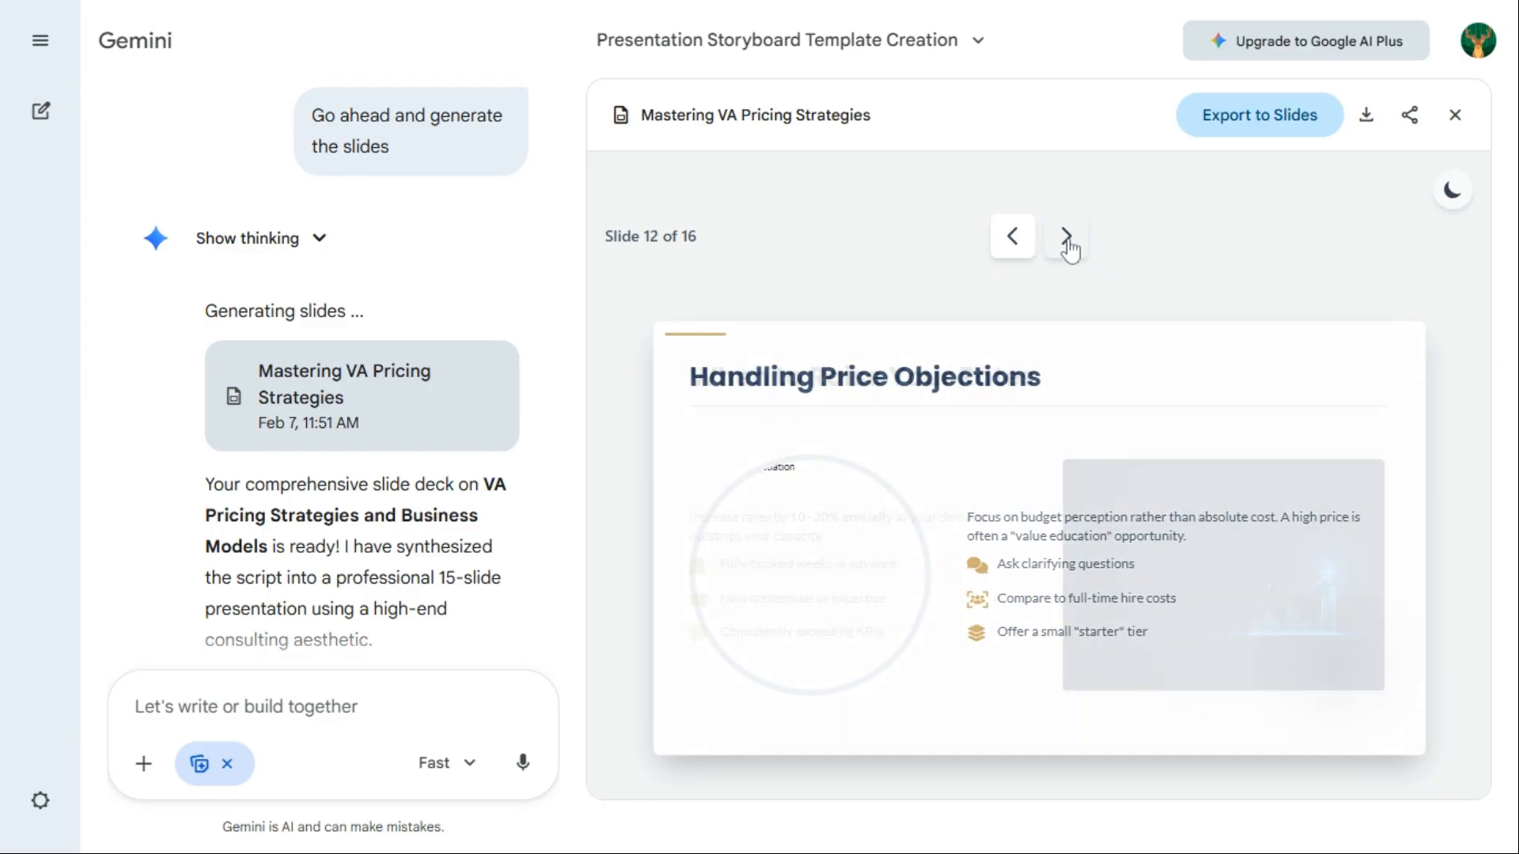
{"action": "left_click", "coordinate": [1010, 242]}
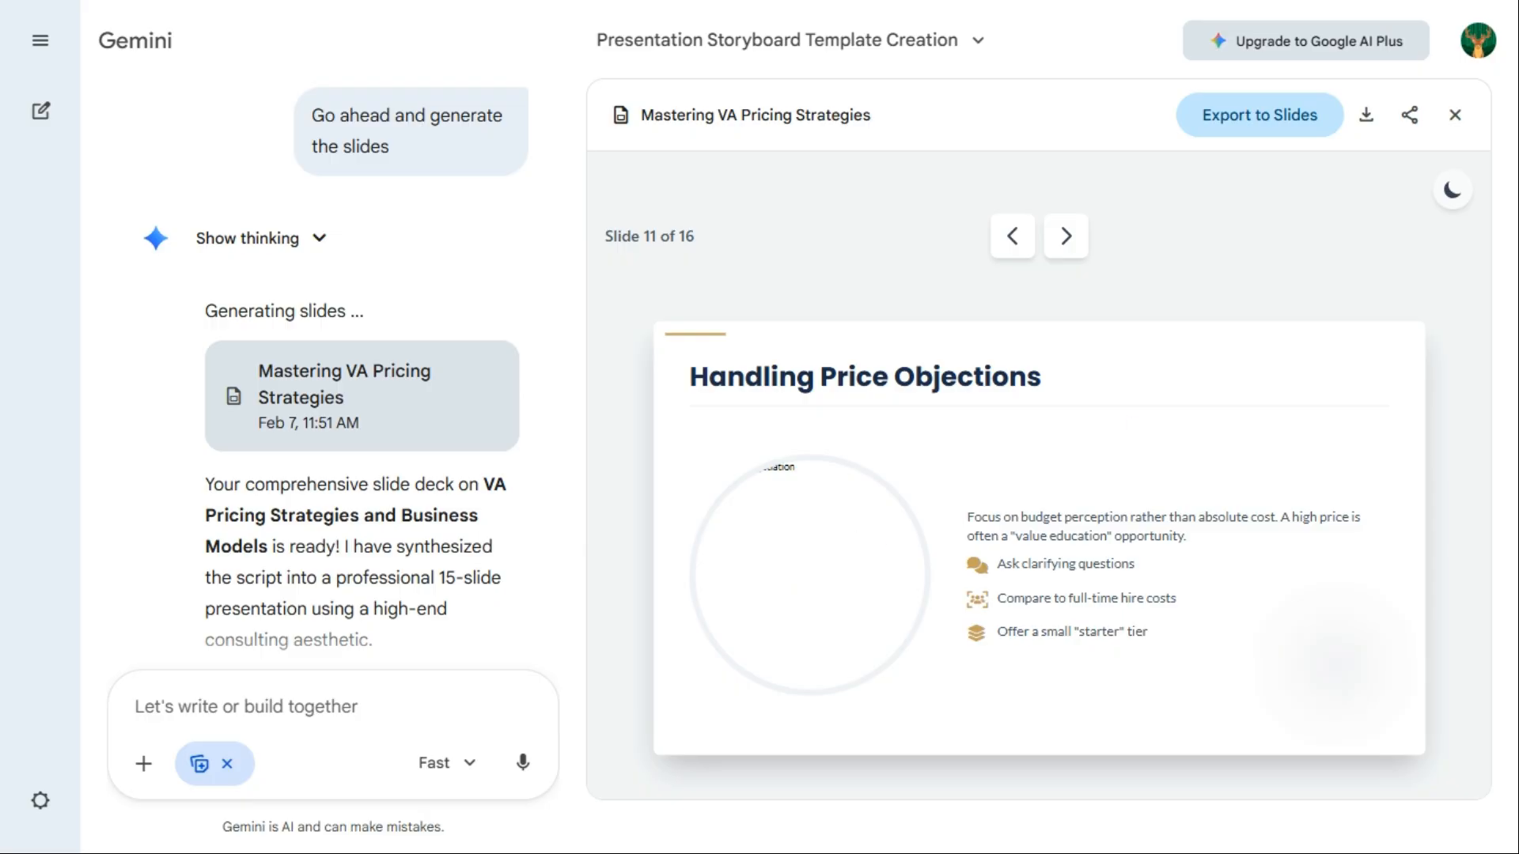
{"action": "left_click", "coordinate": [135, 706]}
{"action": "left_click", "coordinate": [1082, 241]}
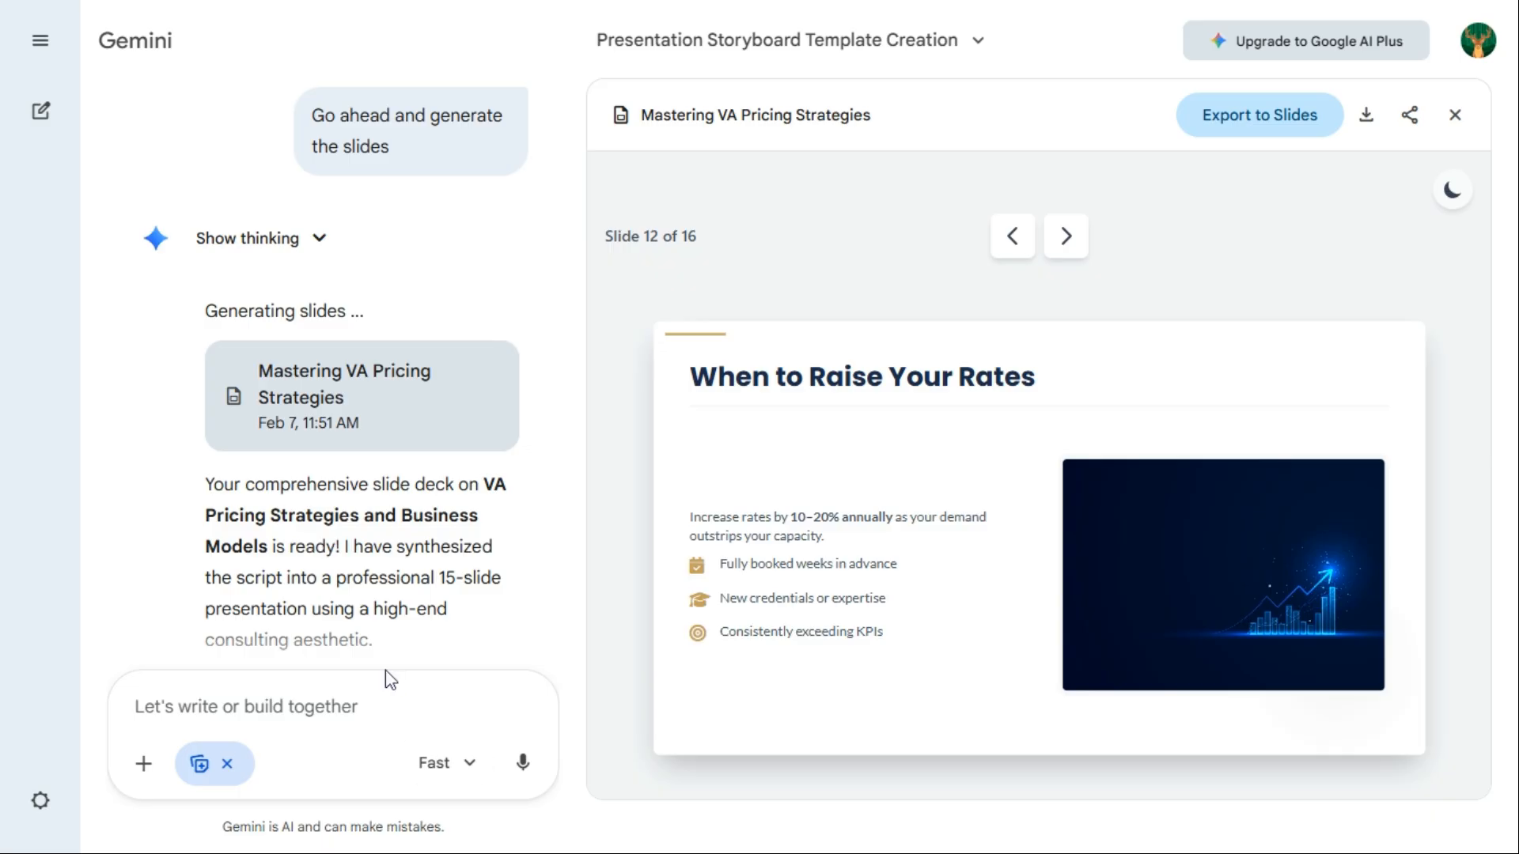
{"action": "key", "text": "alt+Tab"}
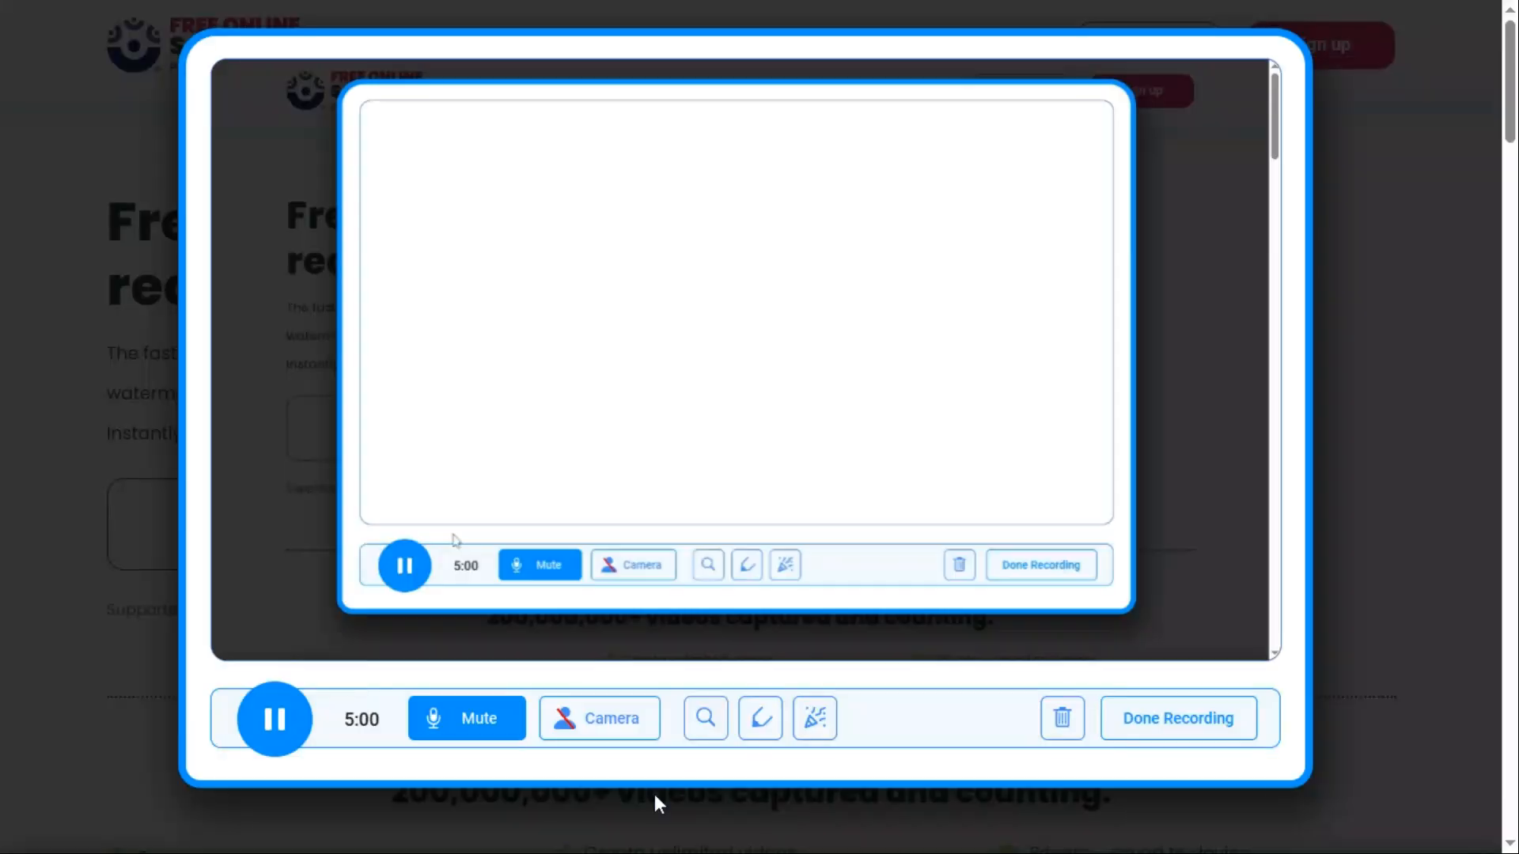